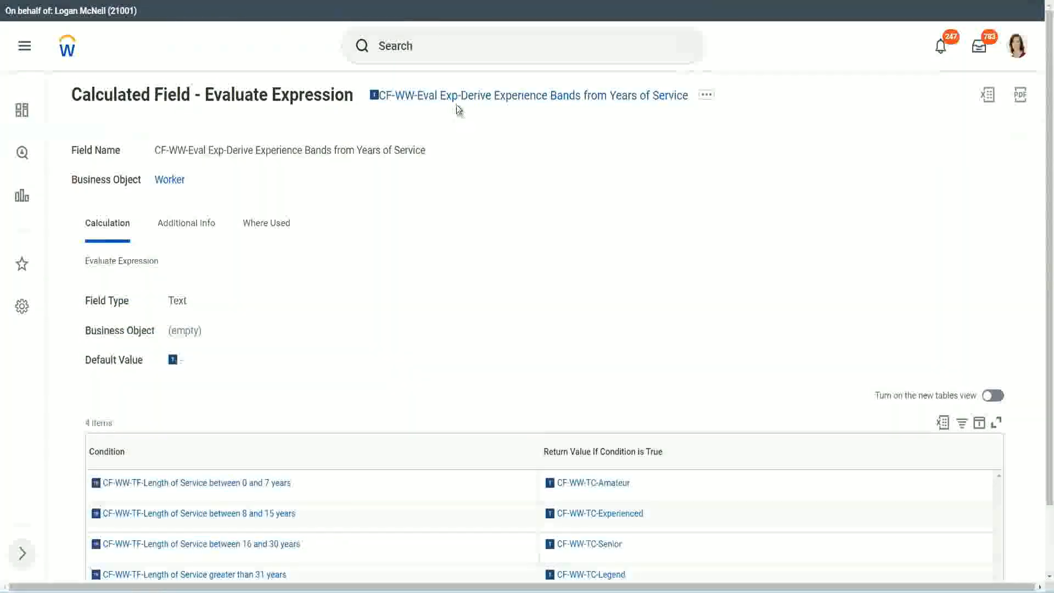
Step: Copy the name of the open Evaluate Expression calculated field and open the Create Calculated Field task
right_click(457, 101)
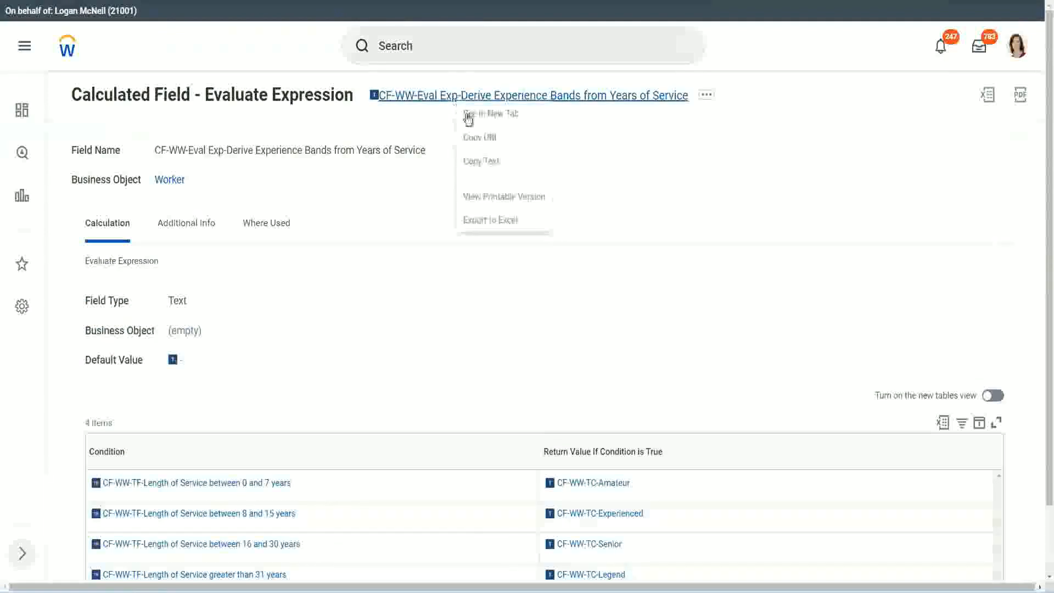
left_click(484, 161)
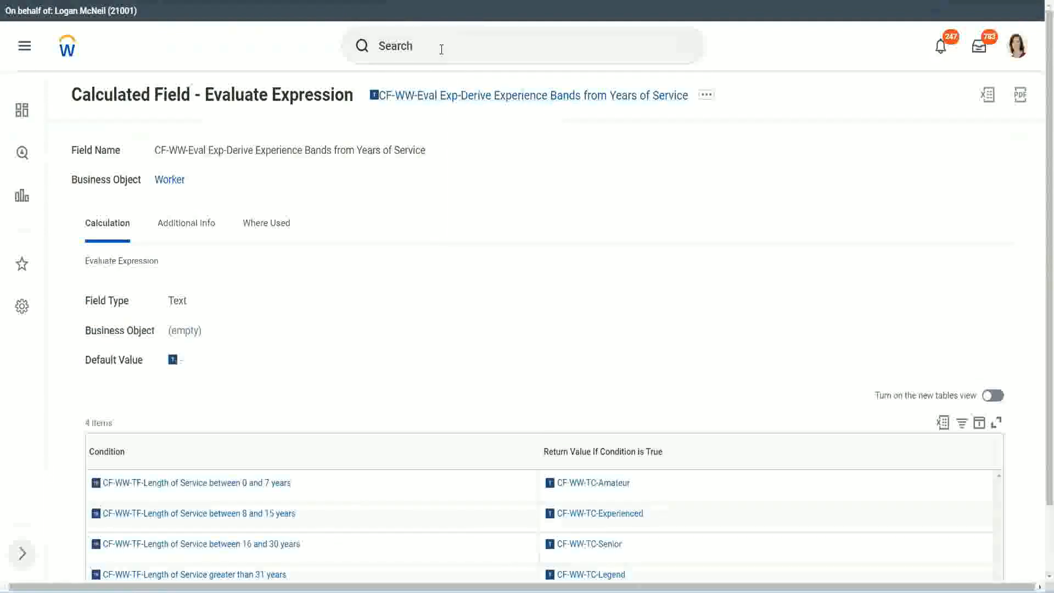
left_click(442, 49)
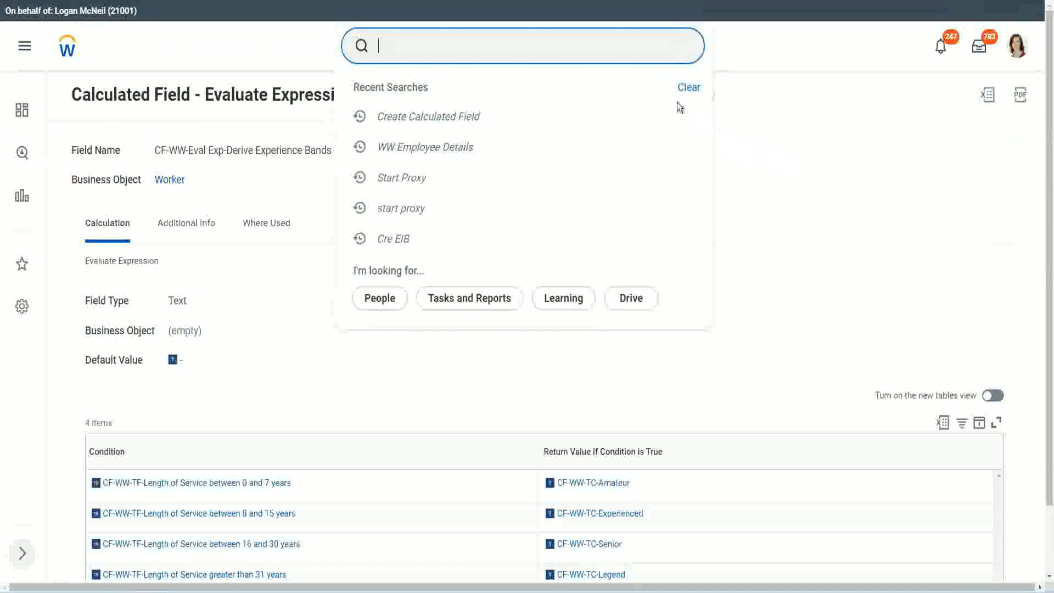
left_click(417, 41)
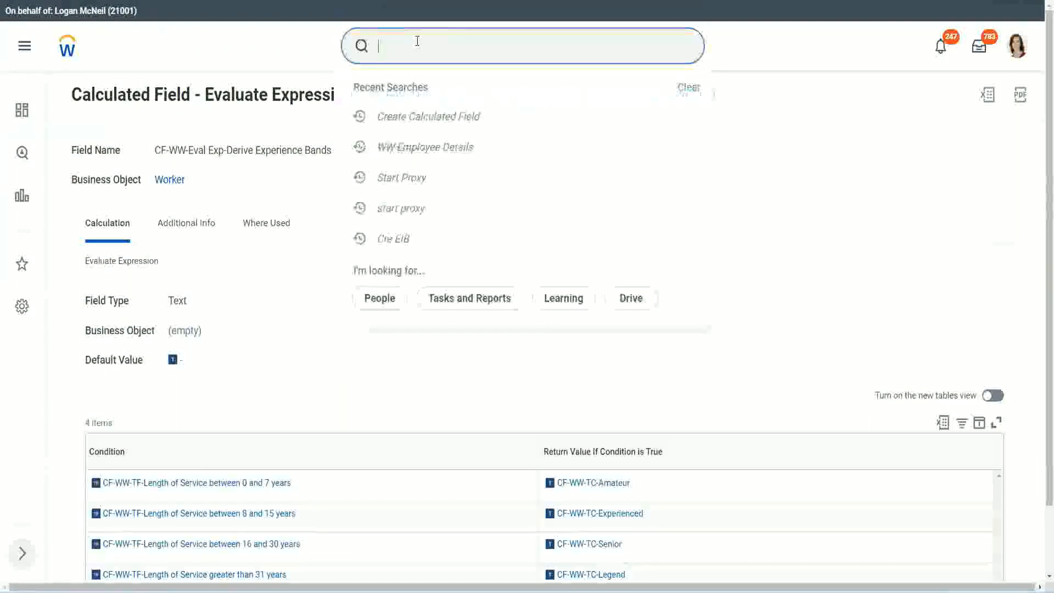
type("create calc")
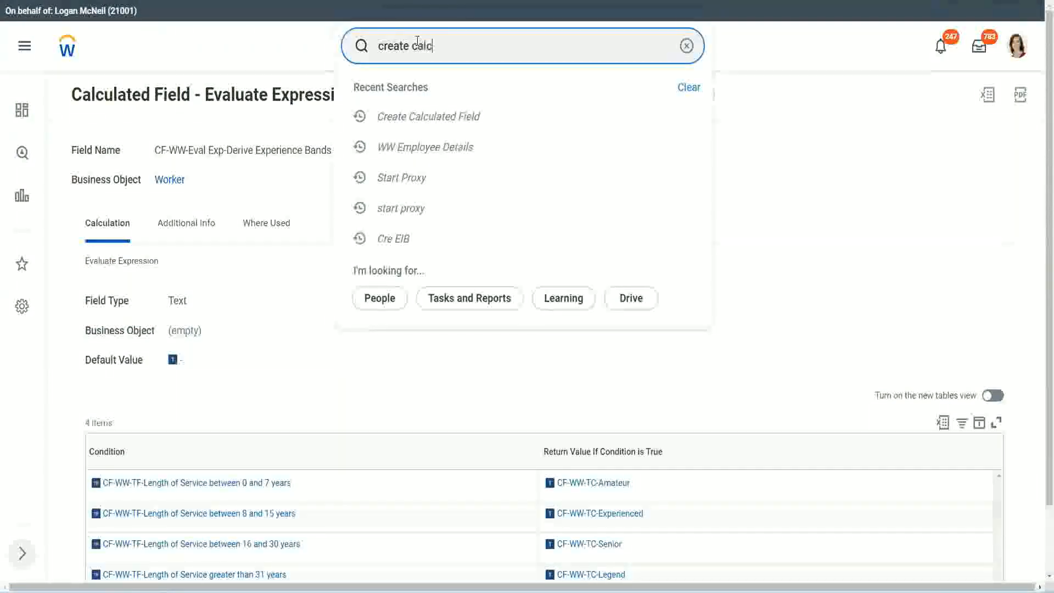
type(" field")
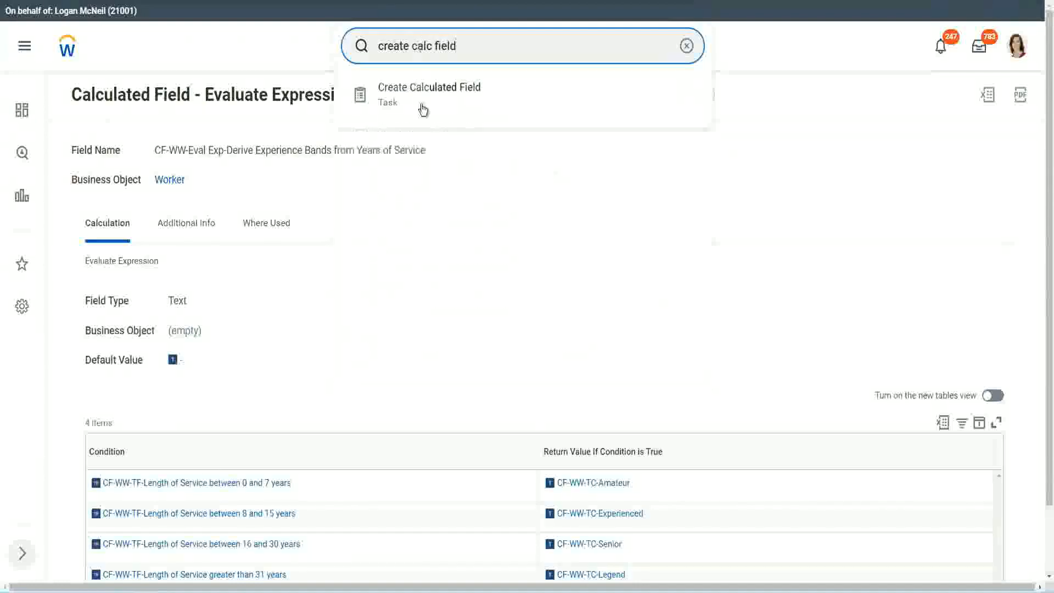
left_click(432, 103)
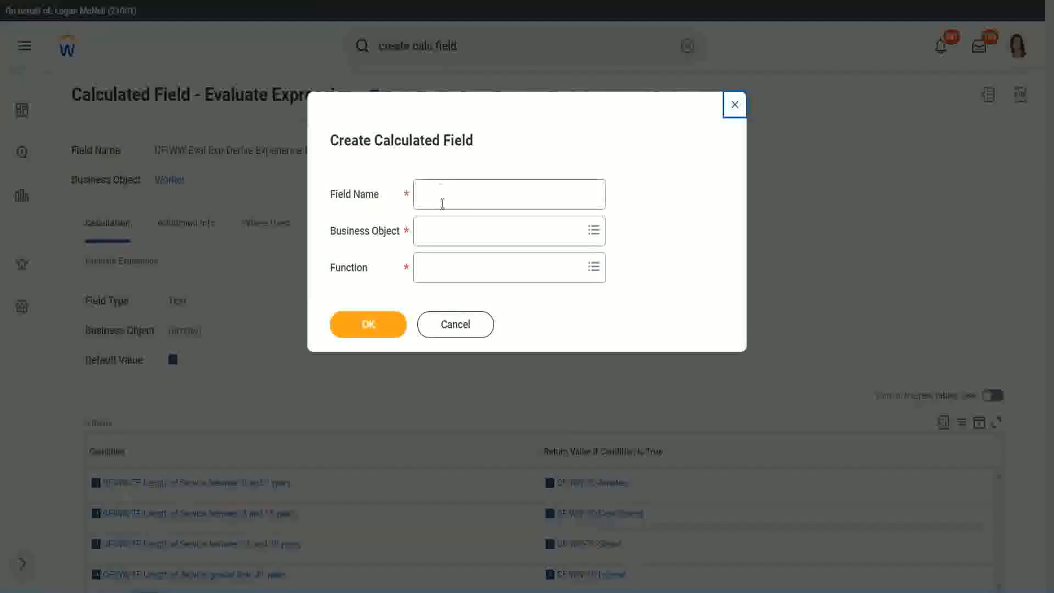
Step: Name the new calculated field "CF-WW-LRB-Identify Experience Bands from years of Service"
left_click(444, 196)
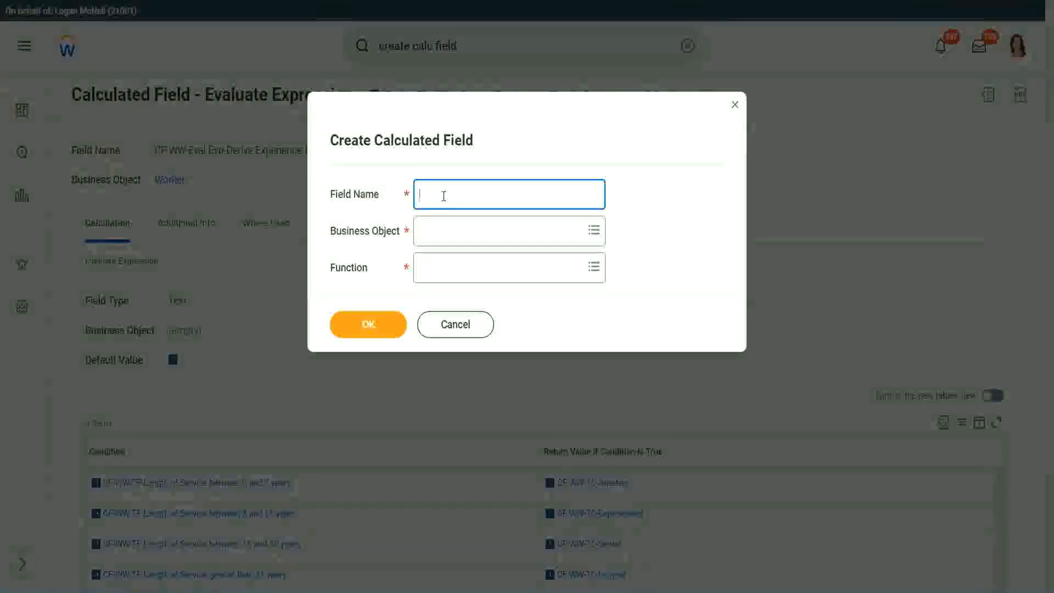
type("CF")
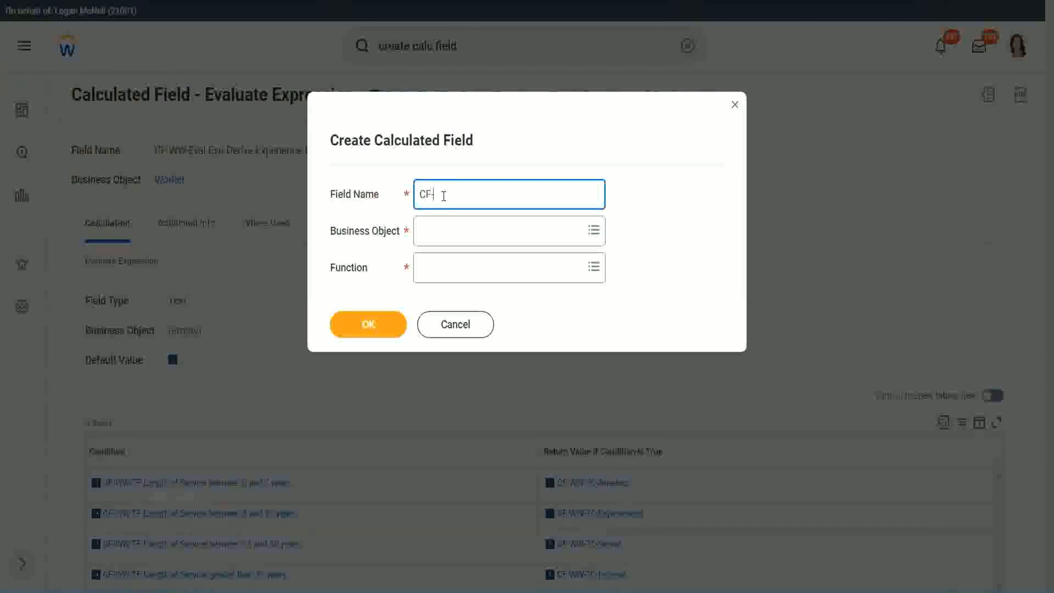
type("-WW-LRB-Identify Ex")
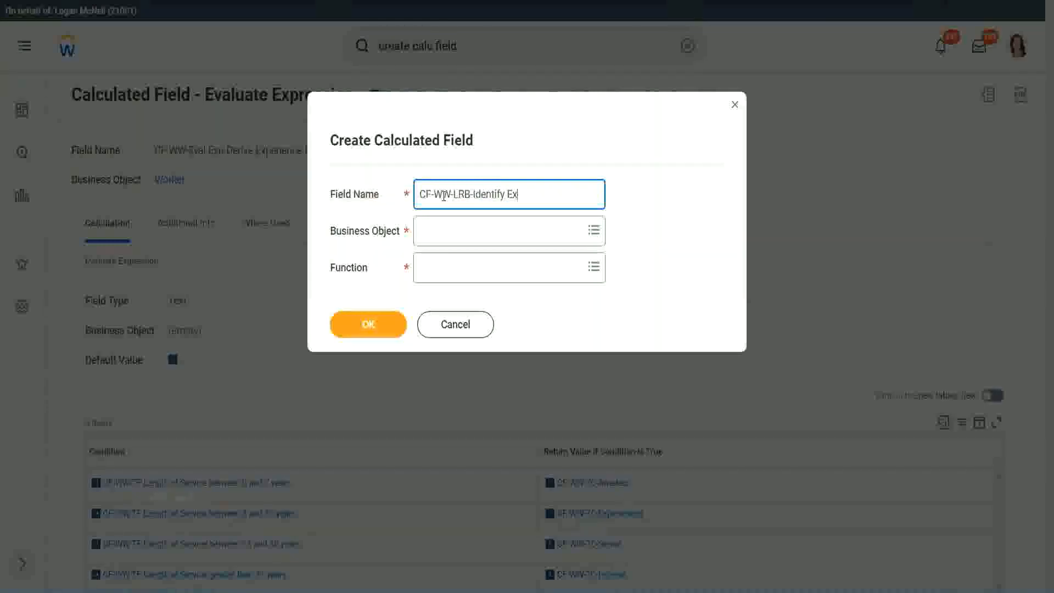
type("eperience")
key("BackSpace")
key("BackSpace")
type("ce Bands fro")
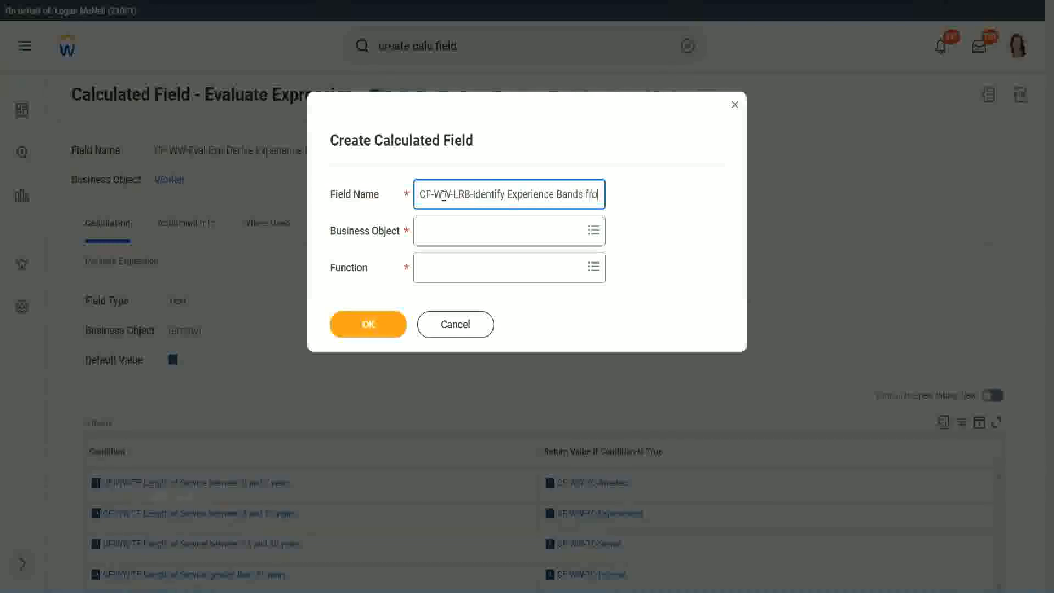
type("m years of Service")
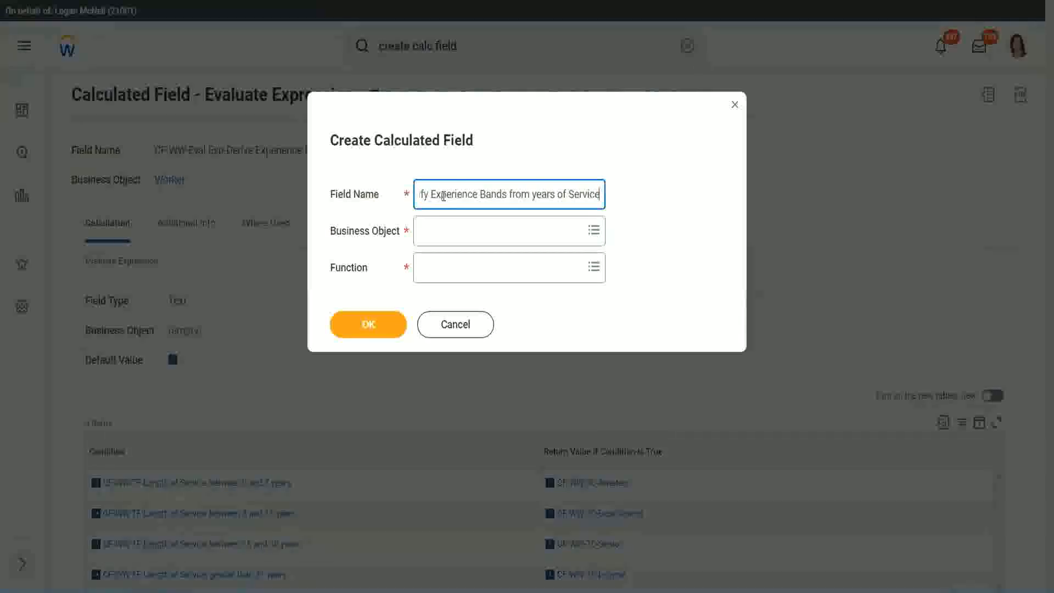
key("Tab")
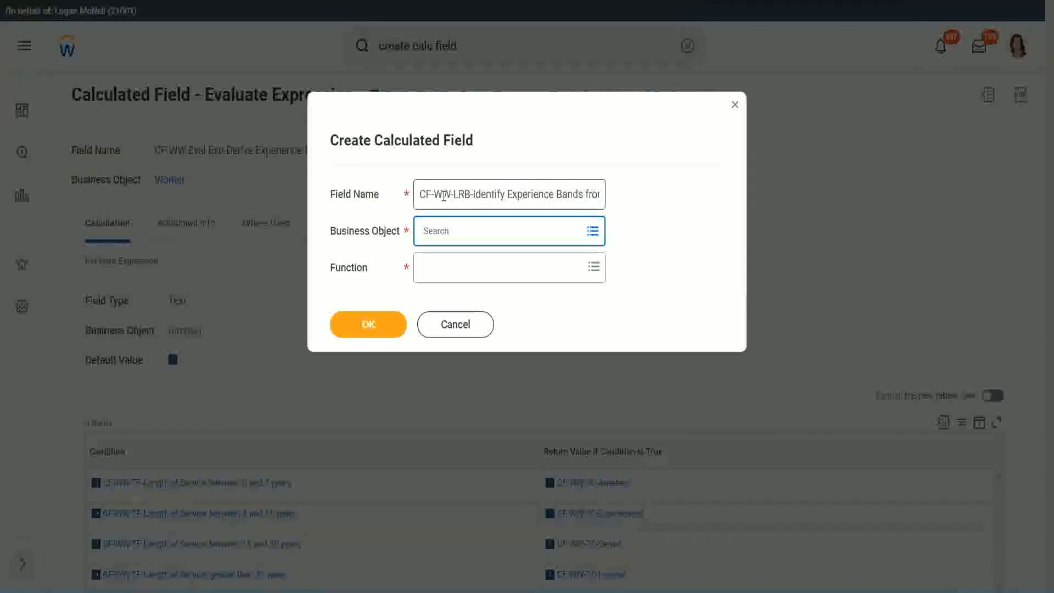
Step: Set the business object to Worker and the function to Lookup Range Band, and confirm the new calculated field
type("work")
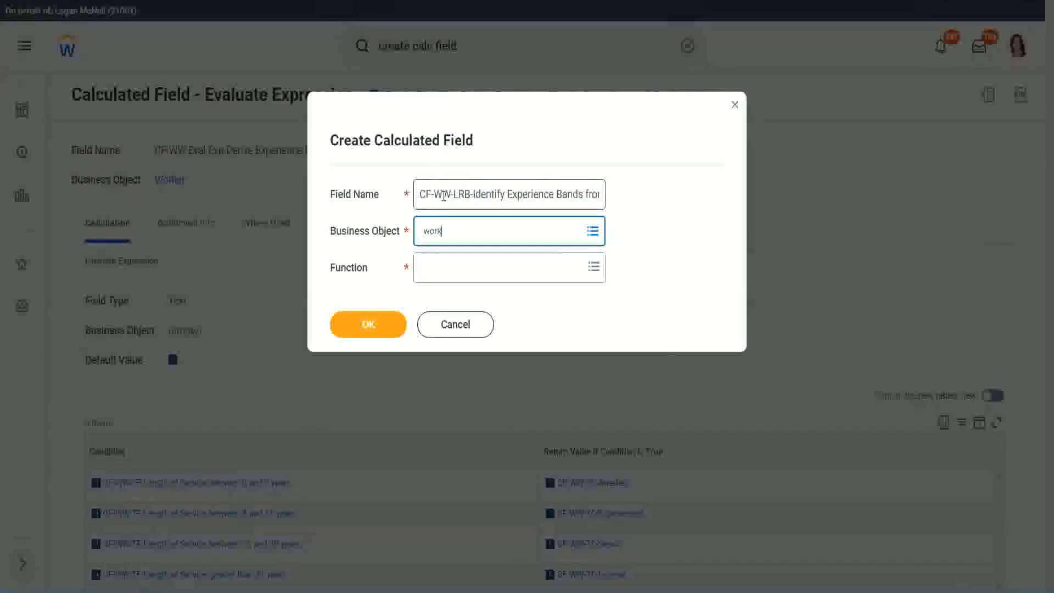
type("er")
key("Return")
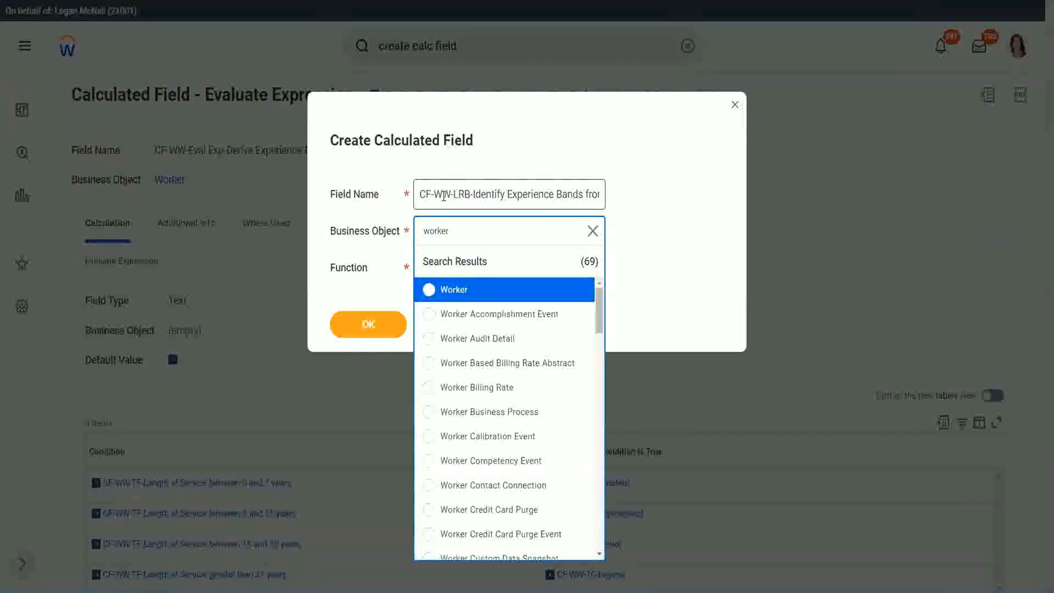
key("Return")
key("Tab")
type("l")
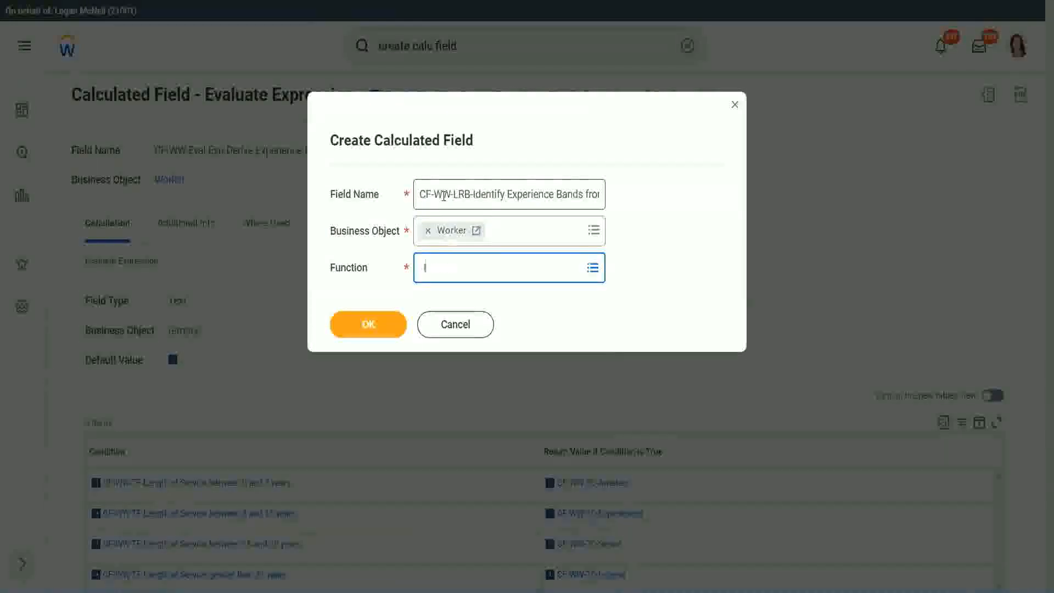
type("rb")
key("Return")
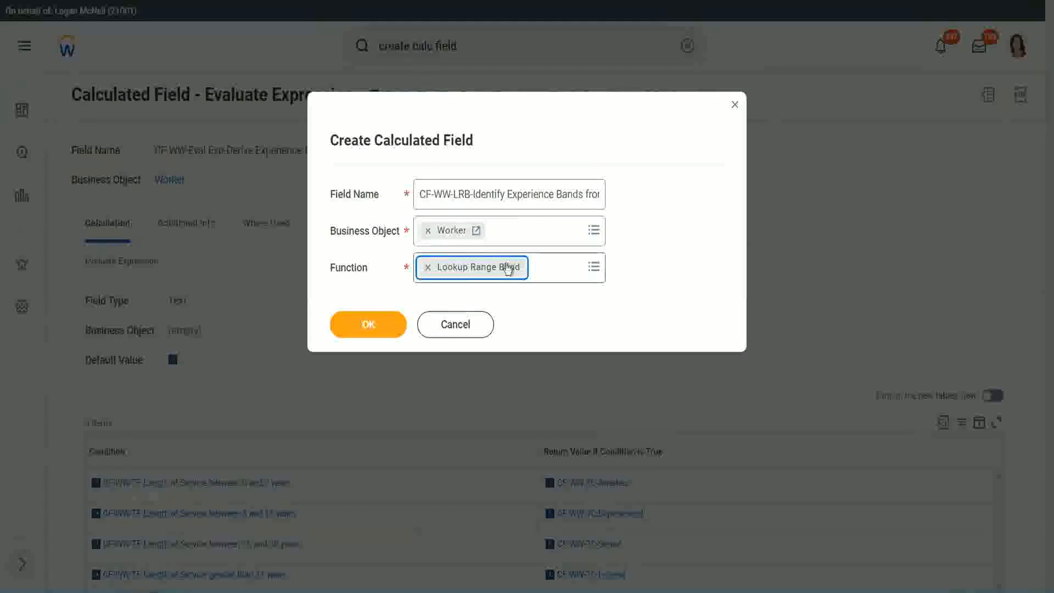
left_click(376, 325)
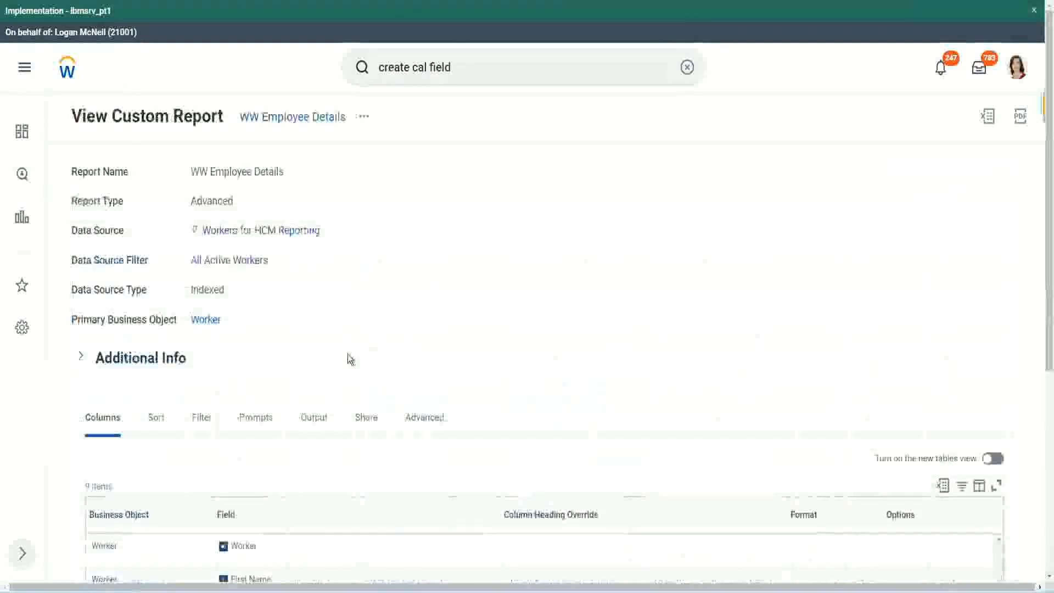
Step: Copy the field name CF-WW-Convert Text To Number-Number of Years from Length of Service from the WW Employee Details report and set it as Source Field
scroll(347, 384, "down", 5)
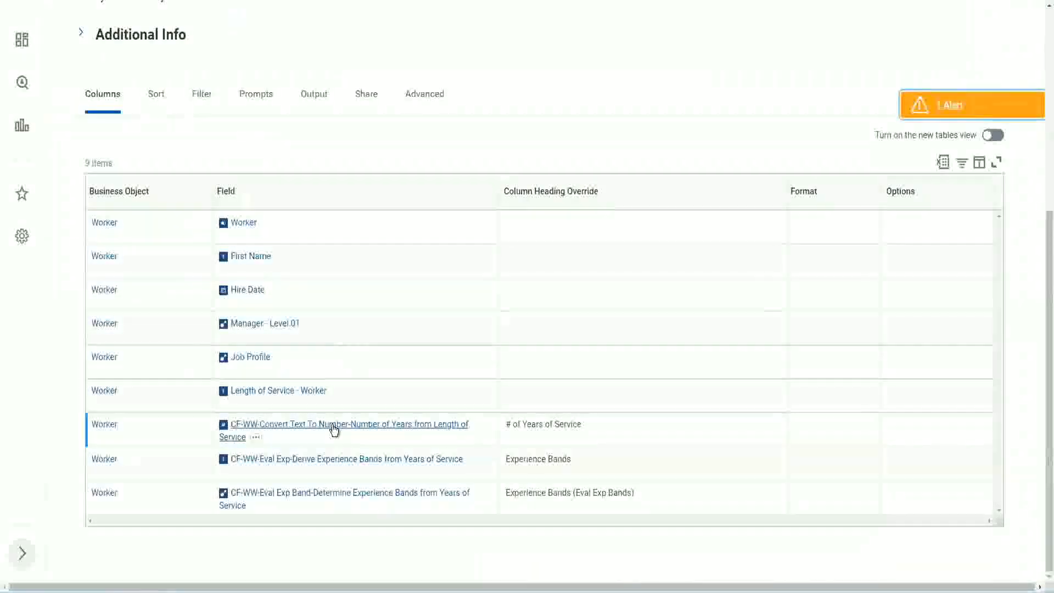
right_click(332, 430)
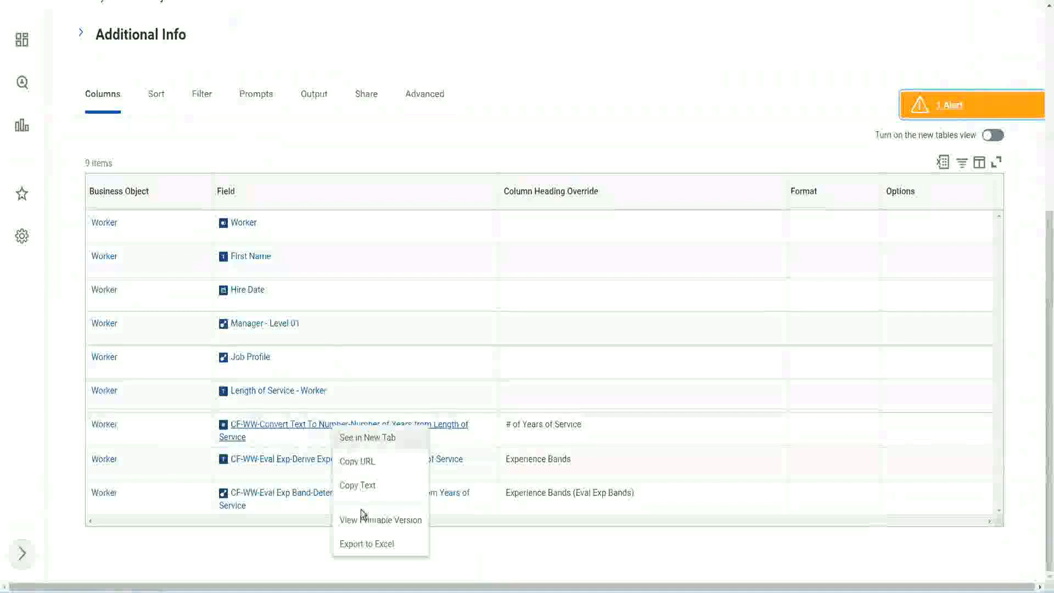
left_click(361, 489)
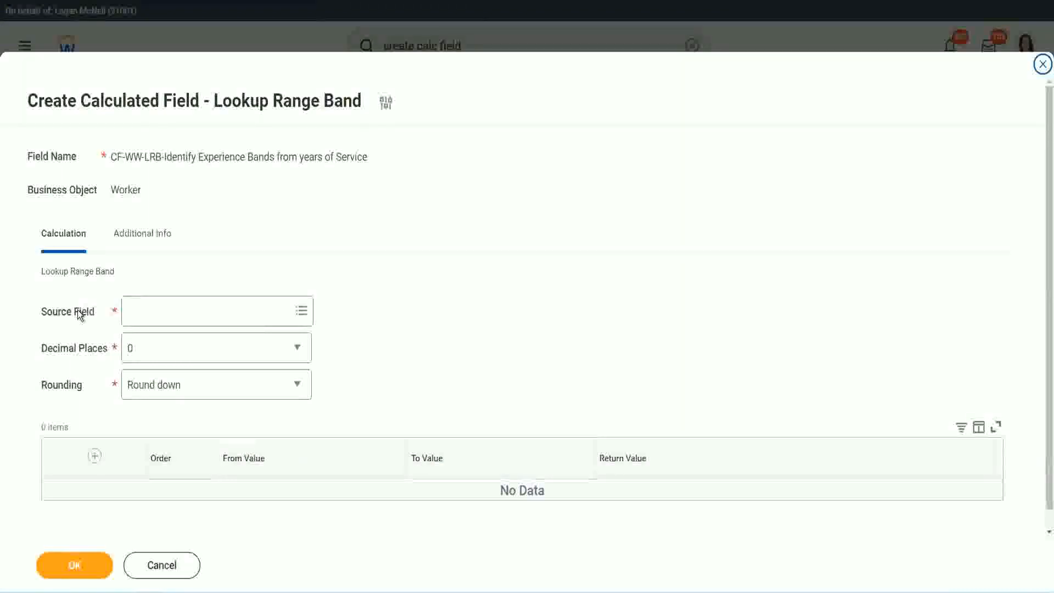
left_click(164, 312)
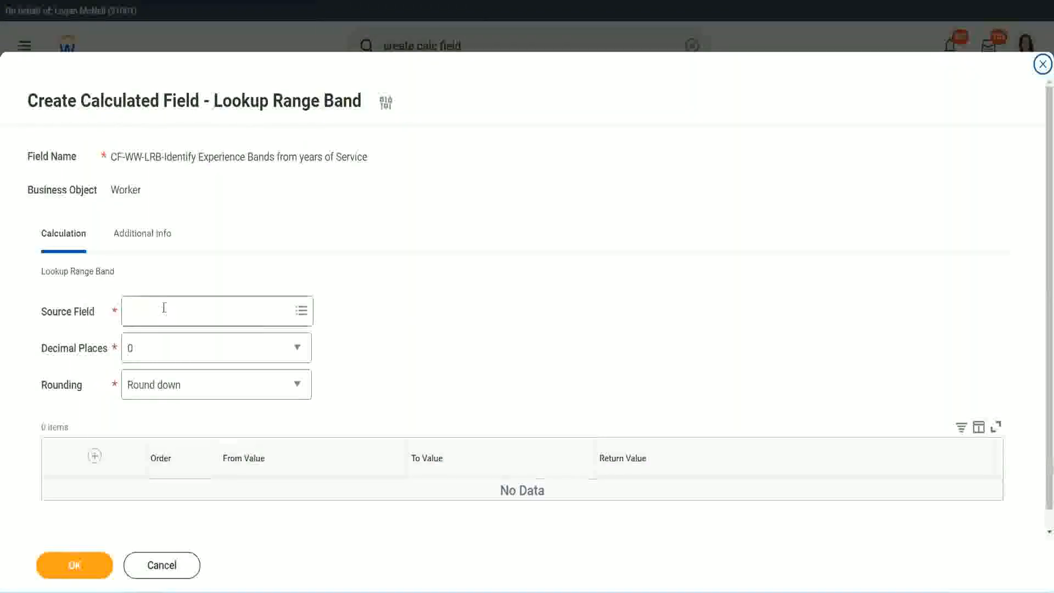
key("Return")
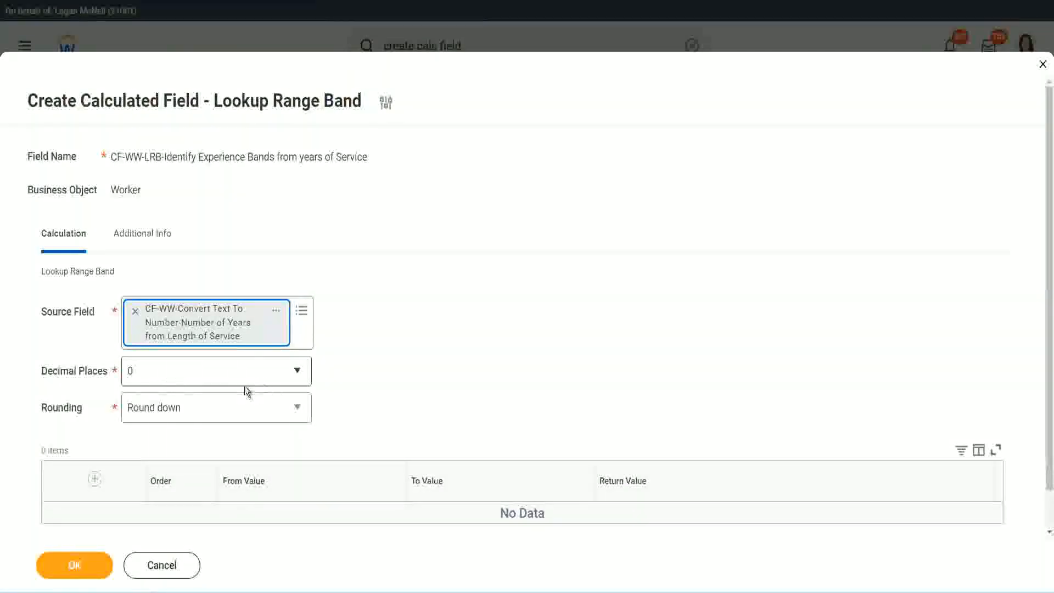
Step: Review the Decimal Places options, keeping 0, and set Rounding to Round
left_click(206, 377)
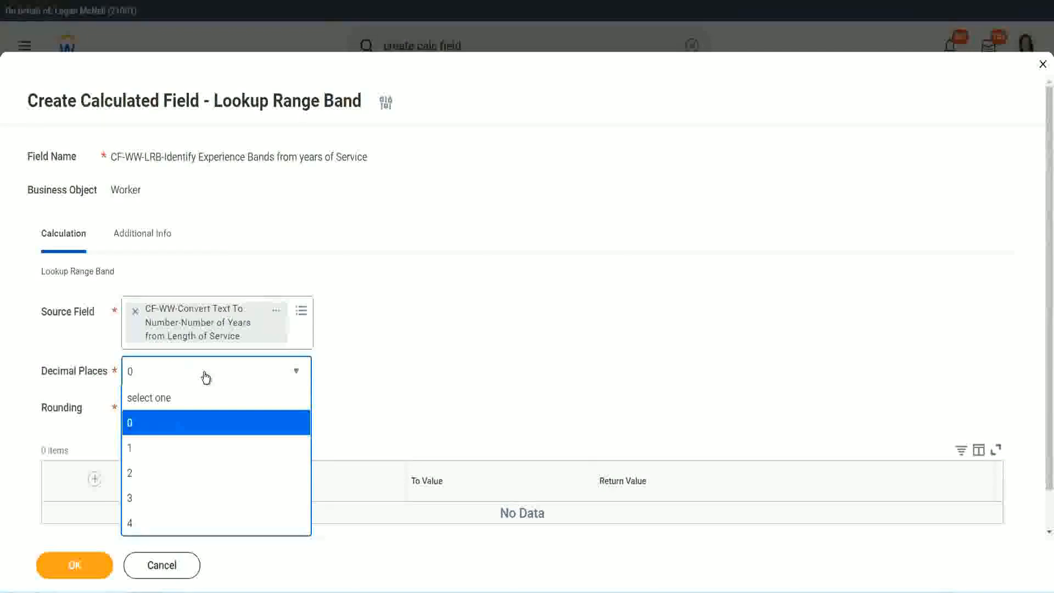
left_click(411, 360)
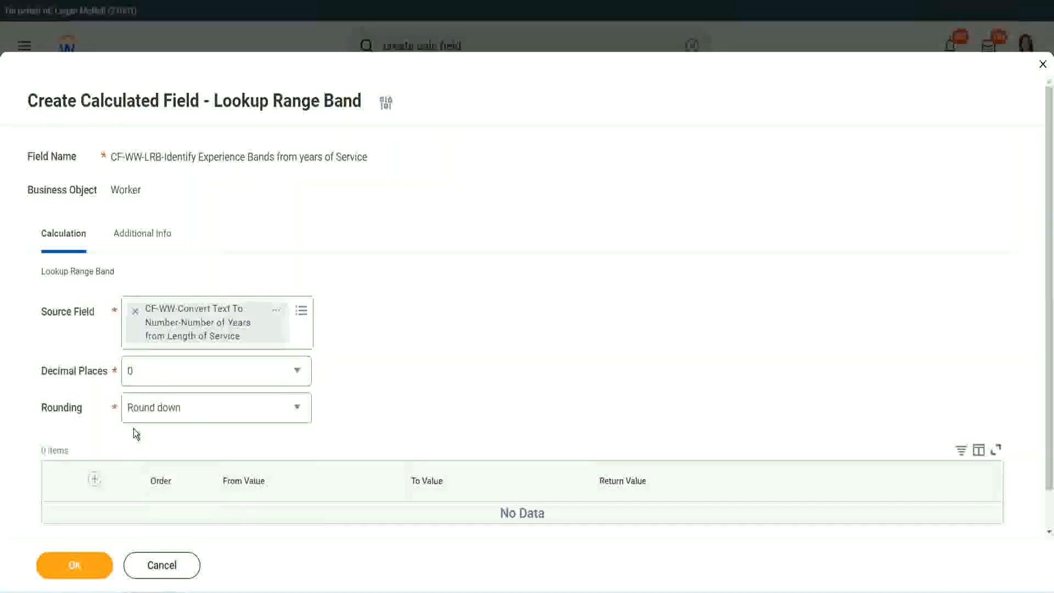
left_click(170, 412)
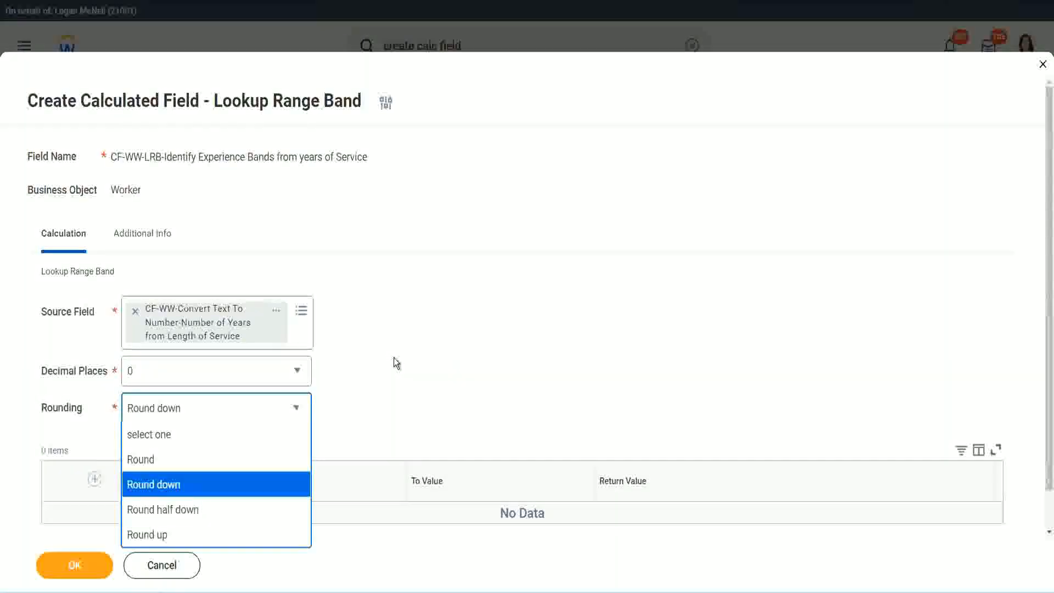
left_click(371, 404)
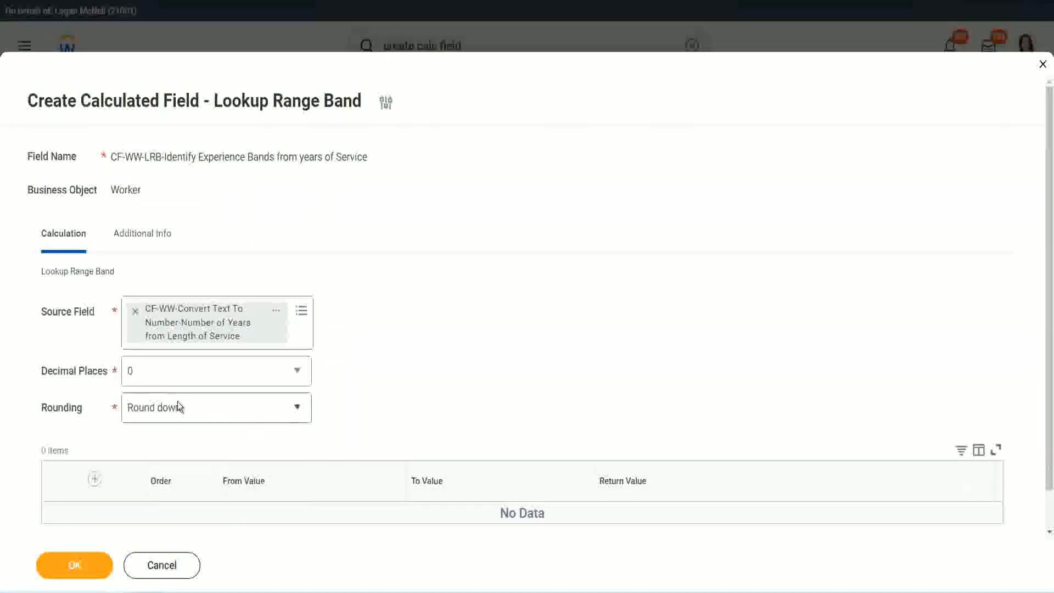
left_click(214, 415)
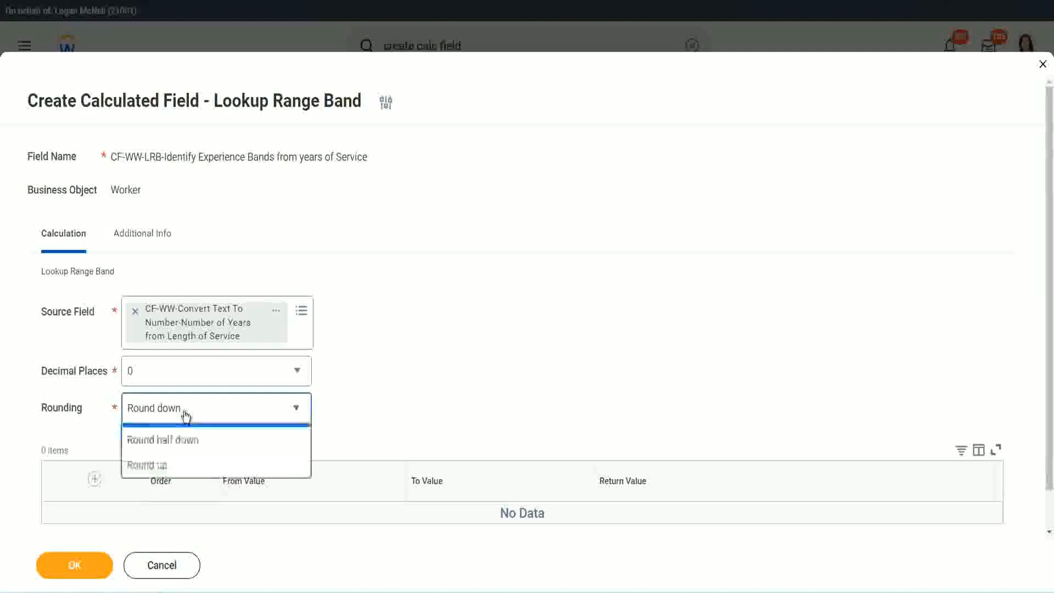
left_click(175, 464)
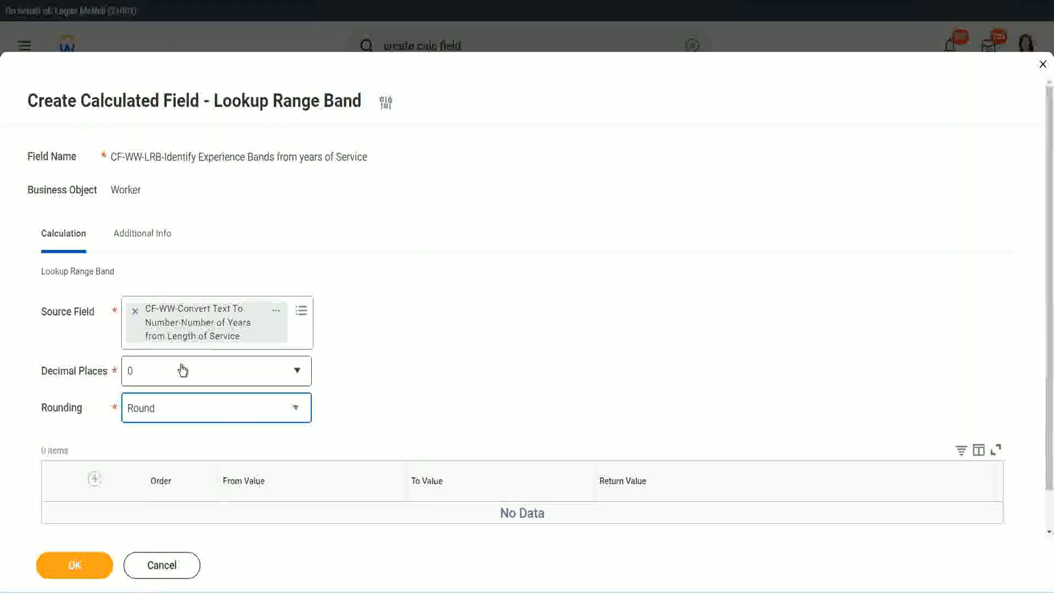
Step: Add a range row with From Value 0, To Value 7 and Return Value Amateur
left_click(97, 479)
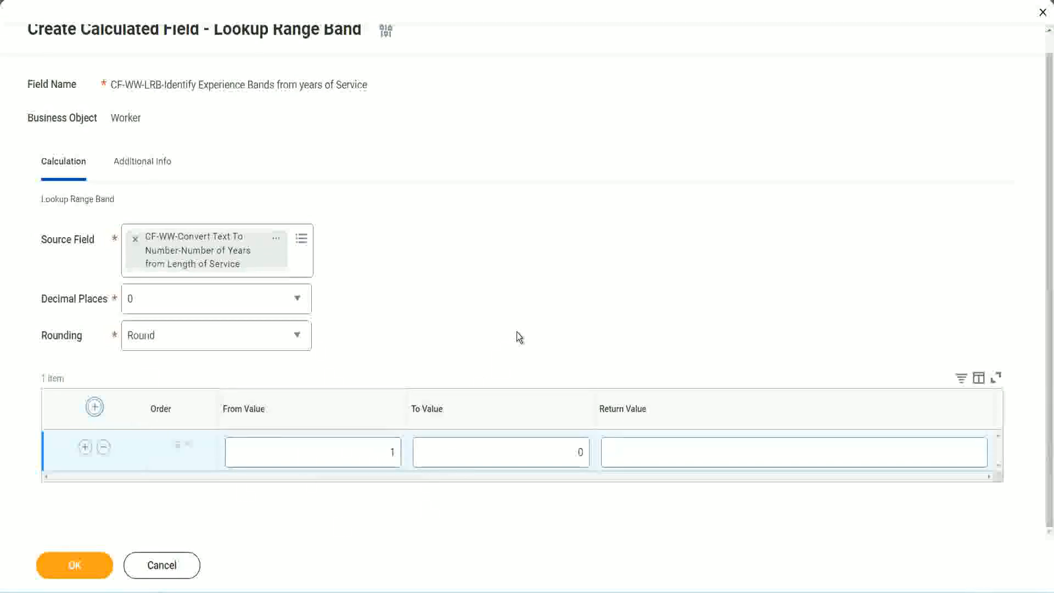
left_click(385, 456)
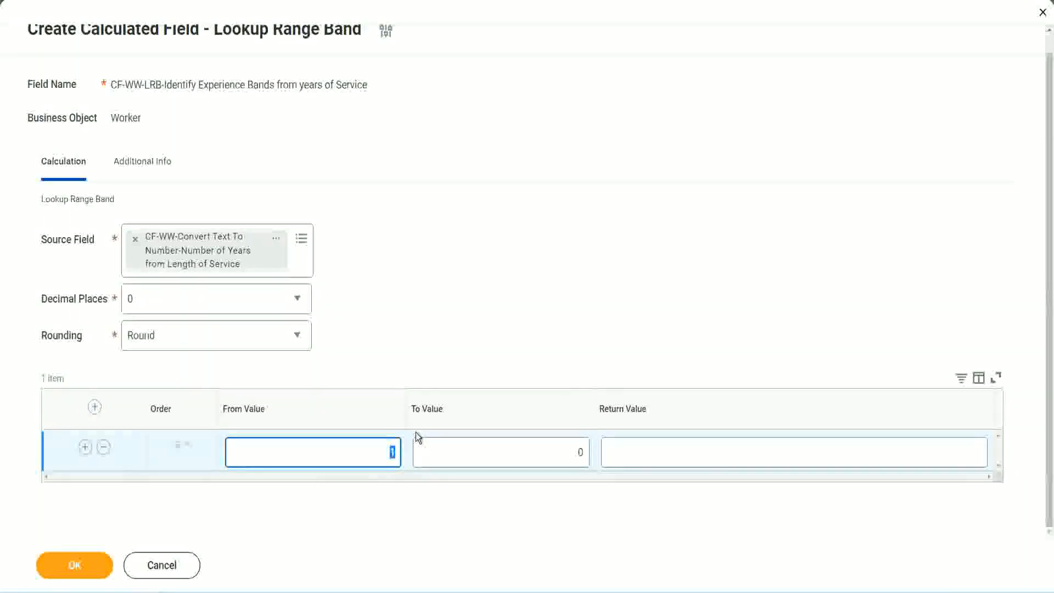
type("0")
key("Tab")
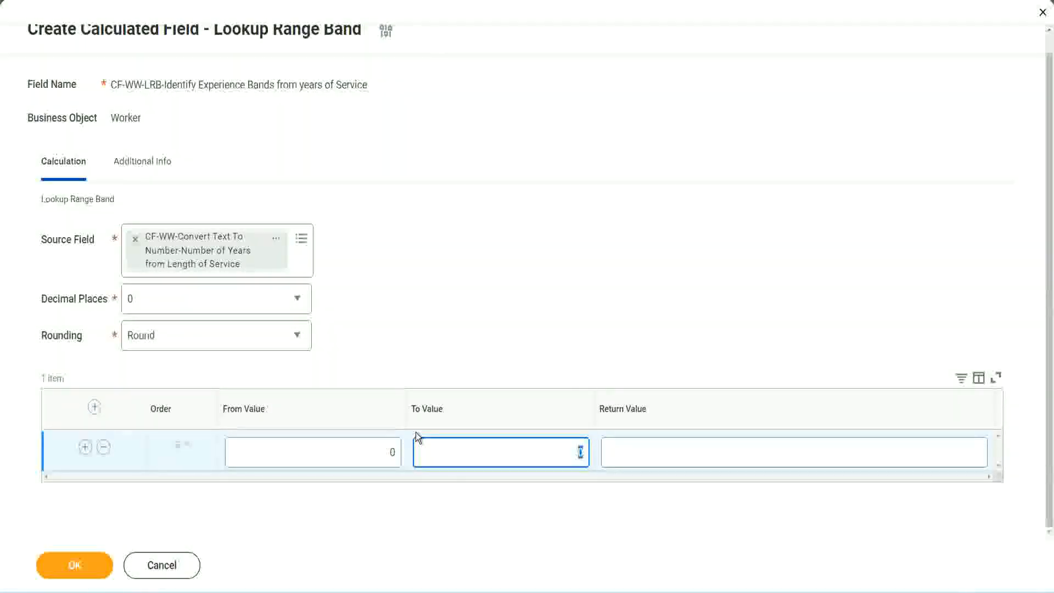
type("7")
key("Tab")
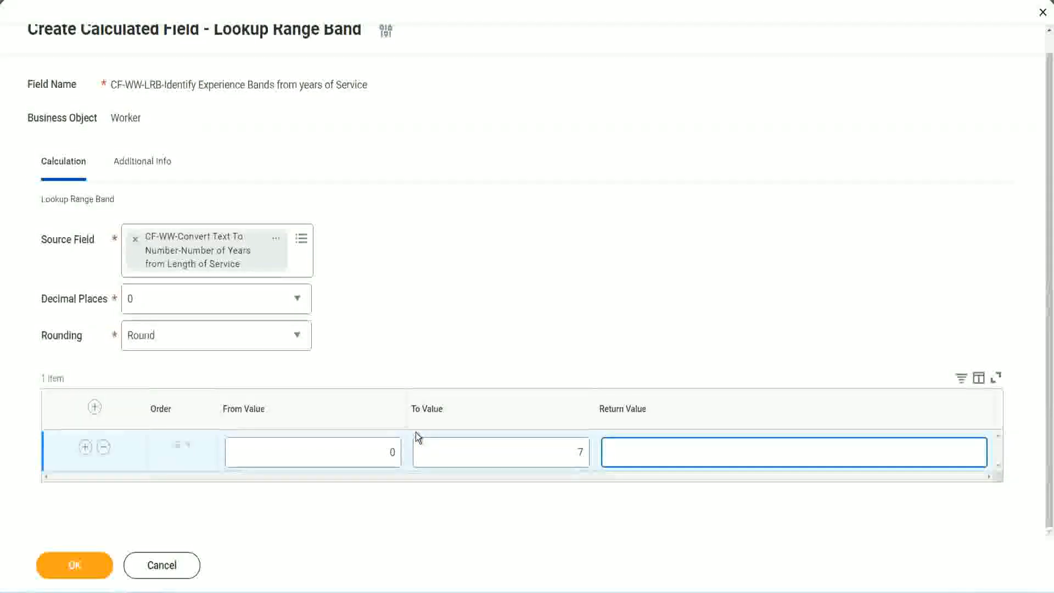
type("Amateur")
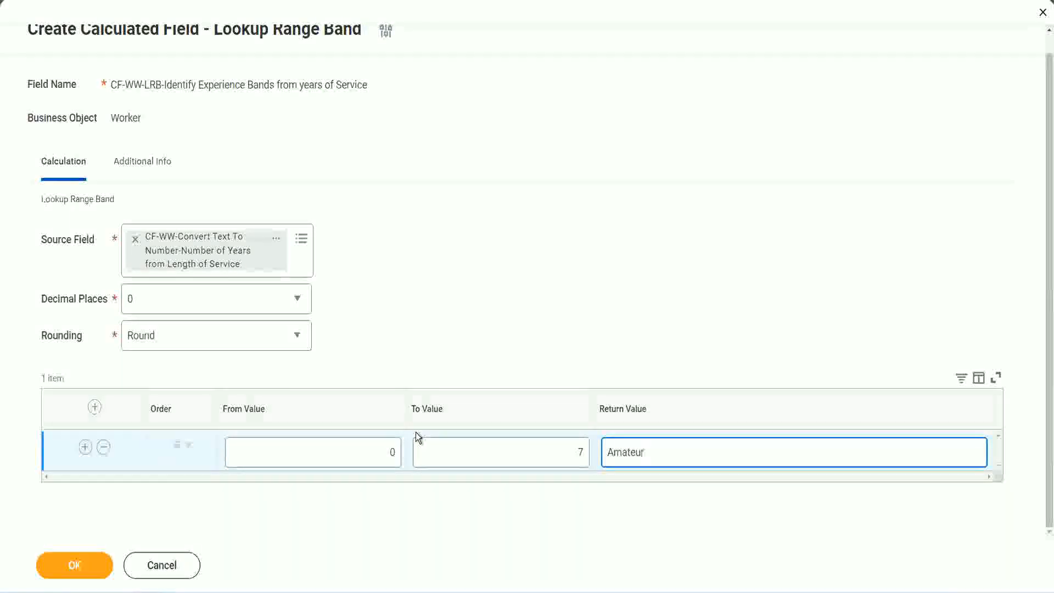
left_click(365, 464)
left_click(564, 443)
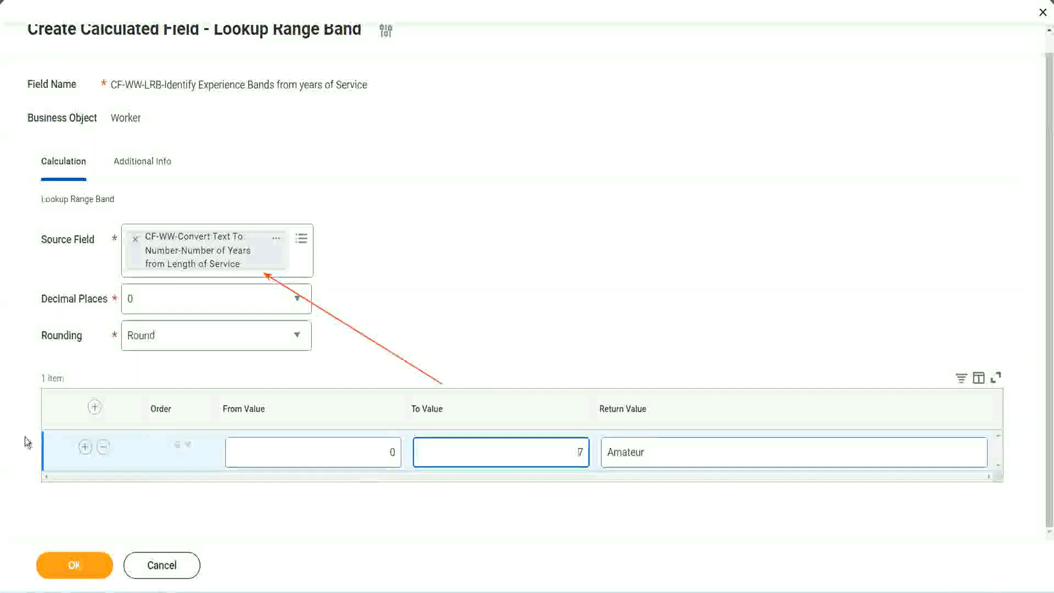
Step: Add a second range row with From Value 8, To Value 15 and Return Value Experienced
left_click(85, 448)
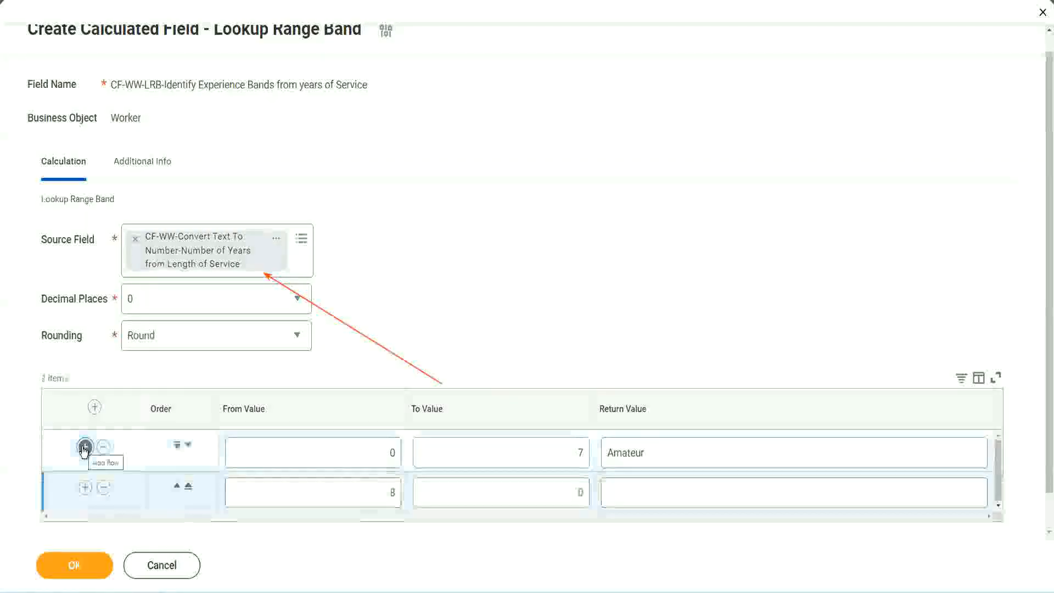
left_click(397, 493)
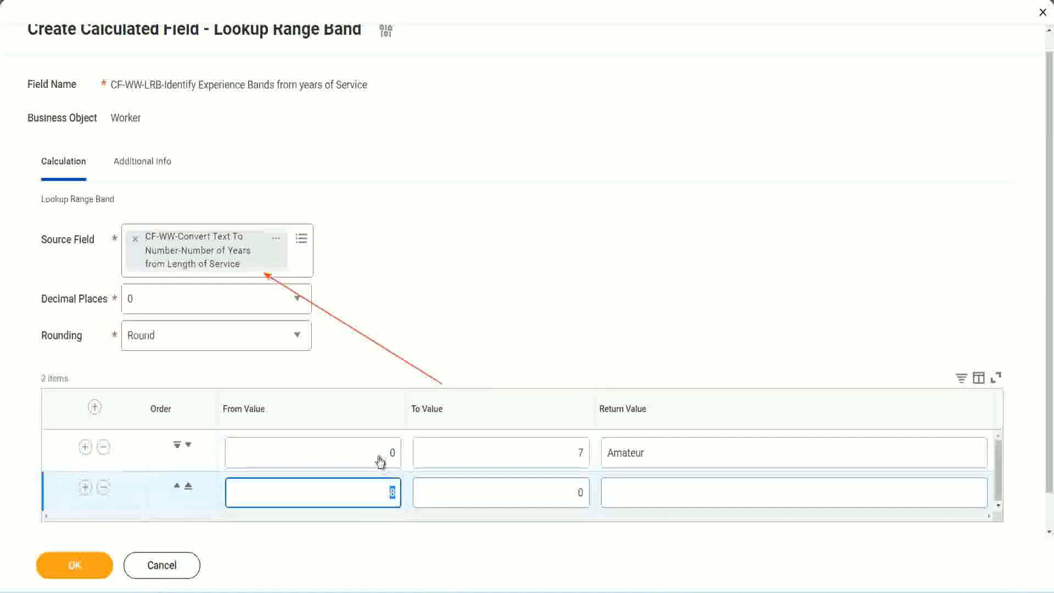
left_click(548, 452)
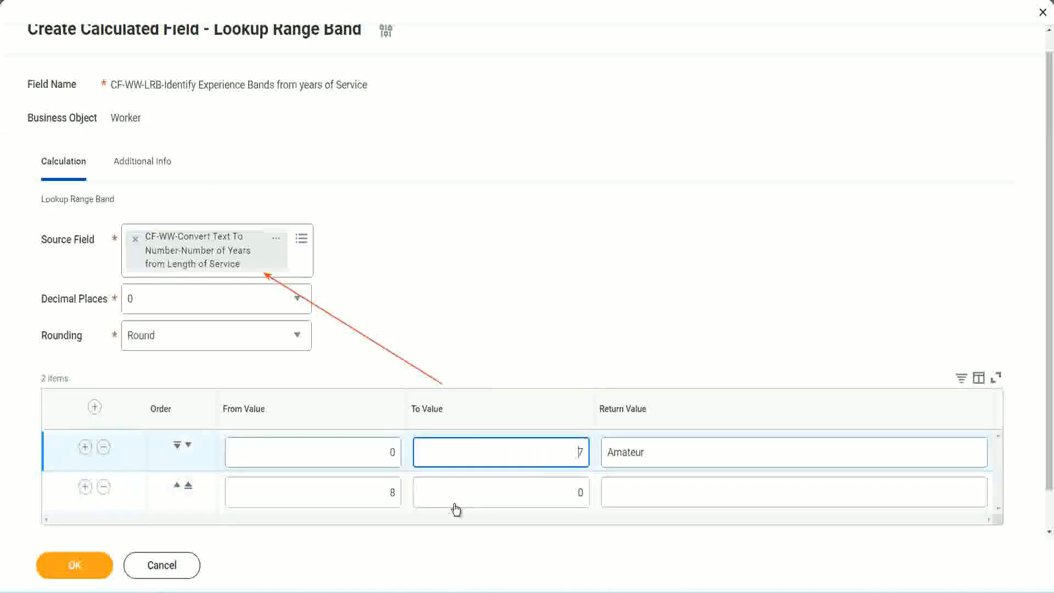
left_click(374, 497)
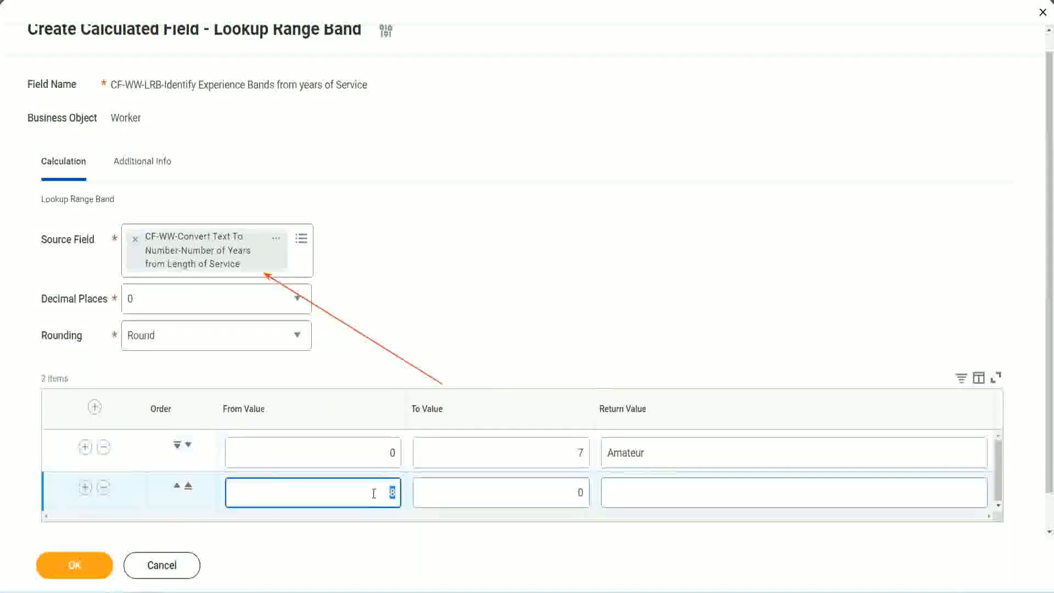
left_click(373, 493)
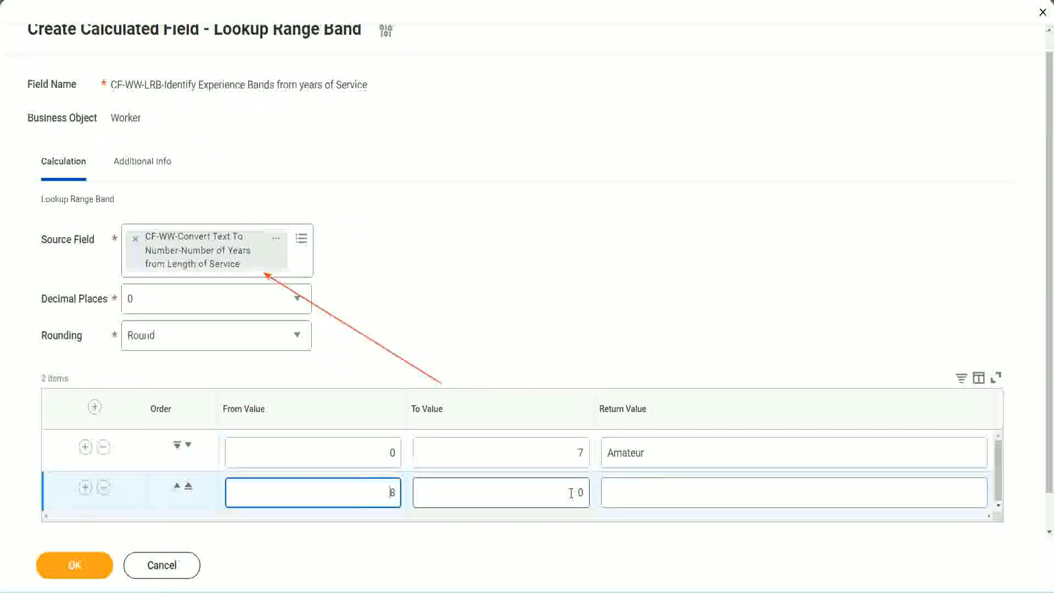
left_click(571, 493)
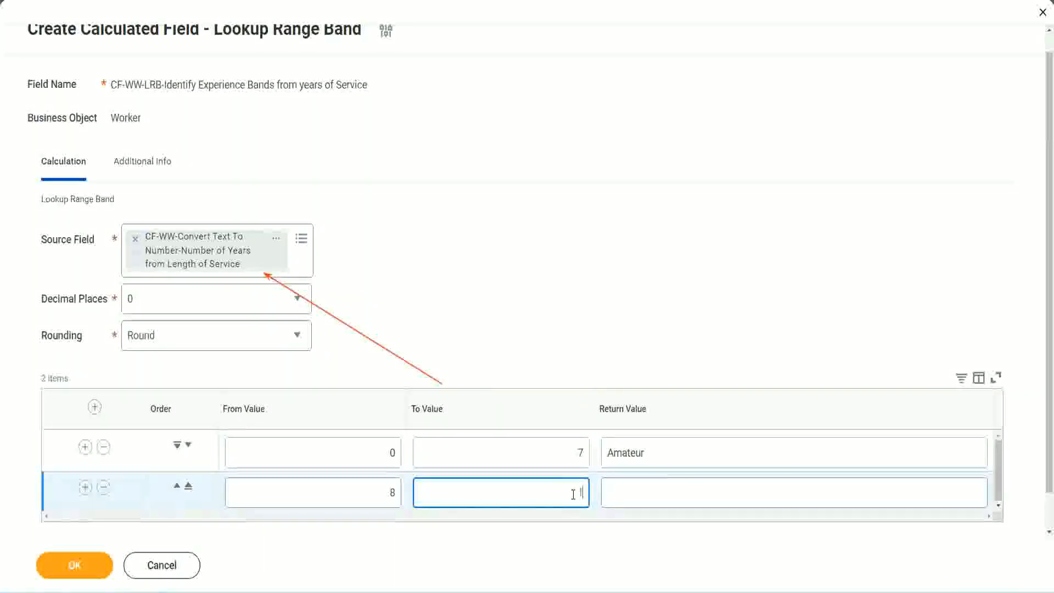
type("15")
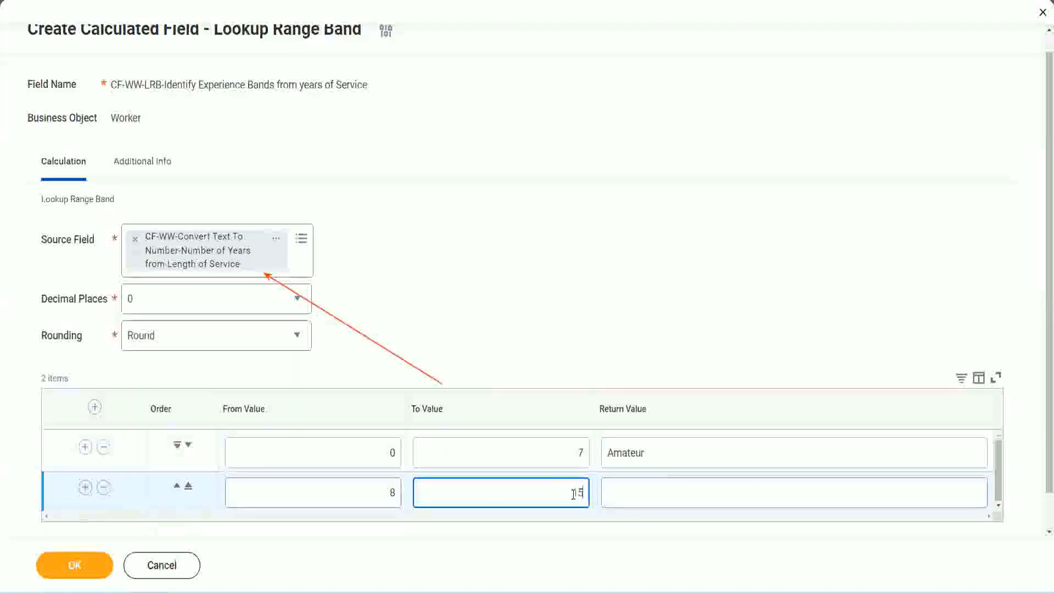
left_click(651, 490)
type("Ex")
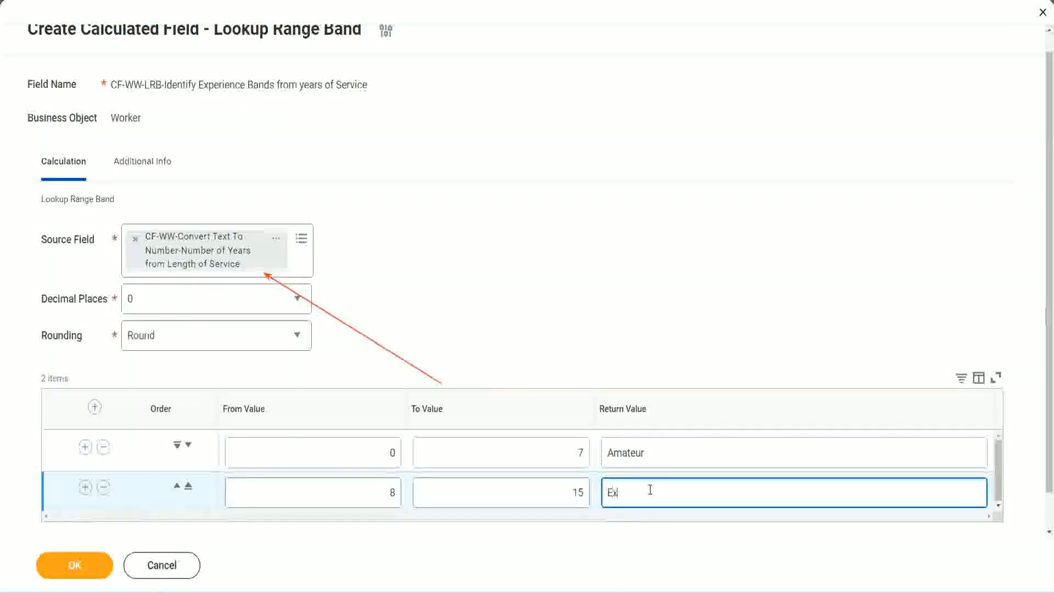
type("perienced")
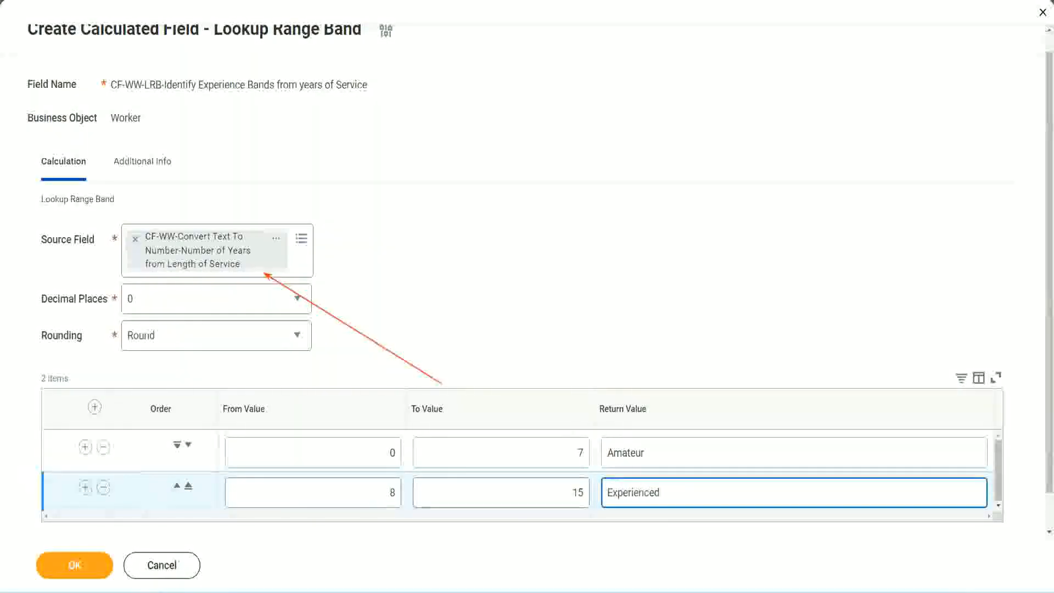
Step: Add a third range row with From Value 16, To Value 30 and Return Value Senior
left_click(85, 487)
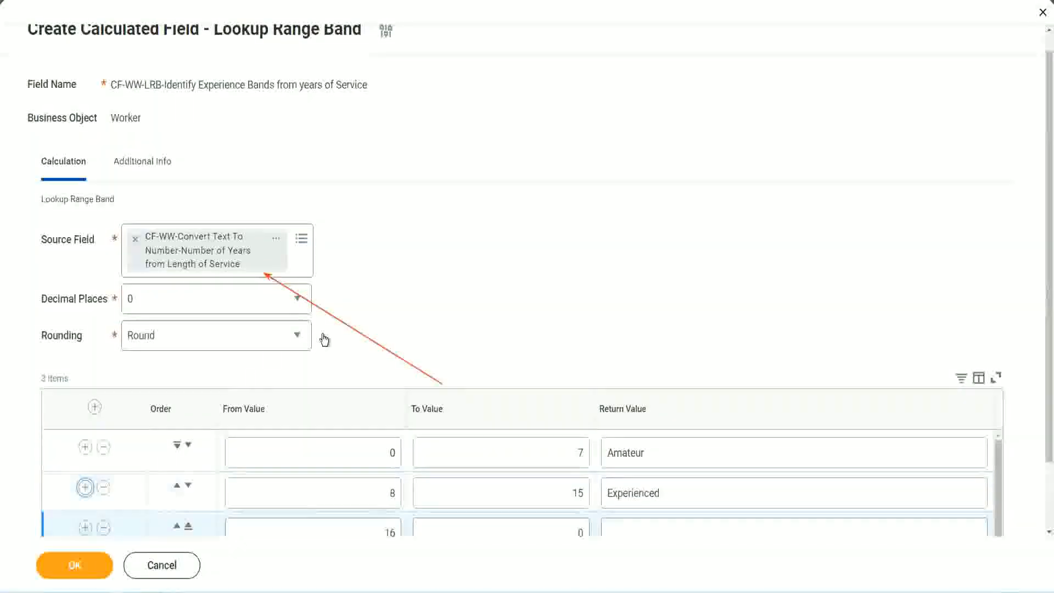
scroll(324, 341, "down", 2)
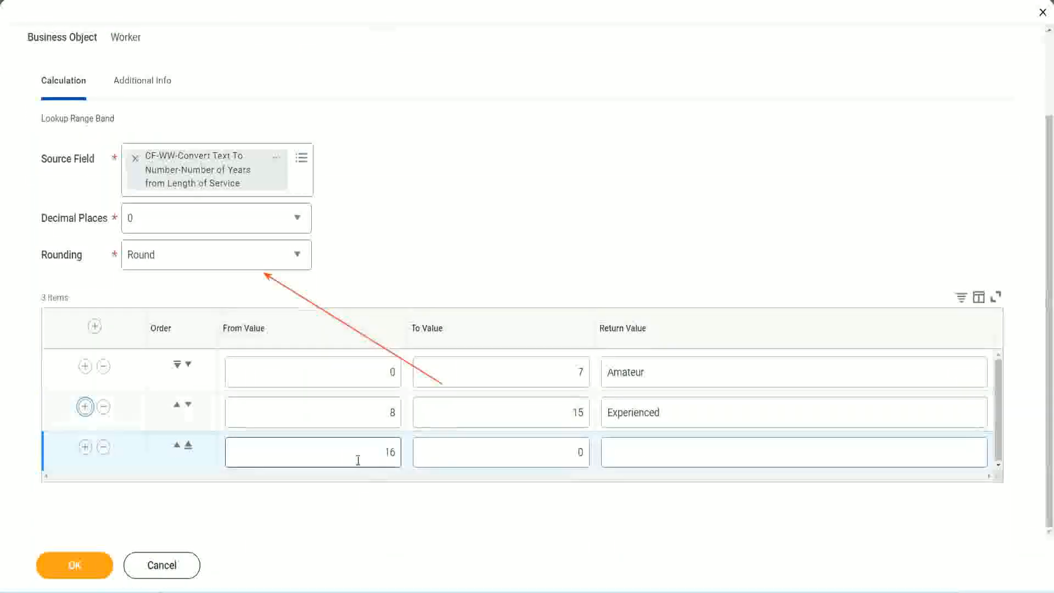
left_click(528, 454)
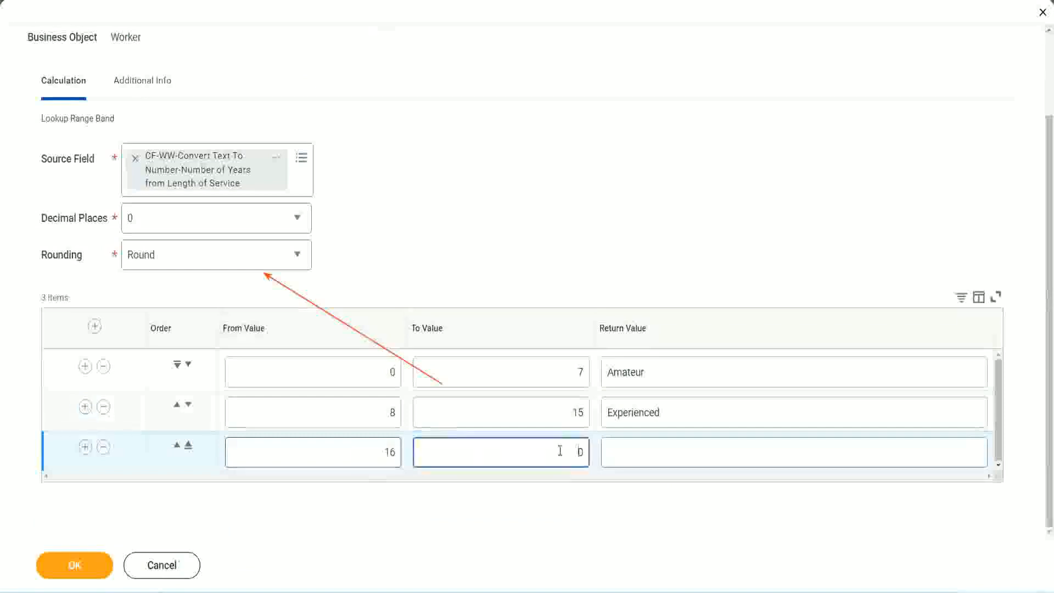
type("3")
key("Tab")
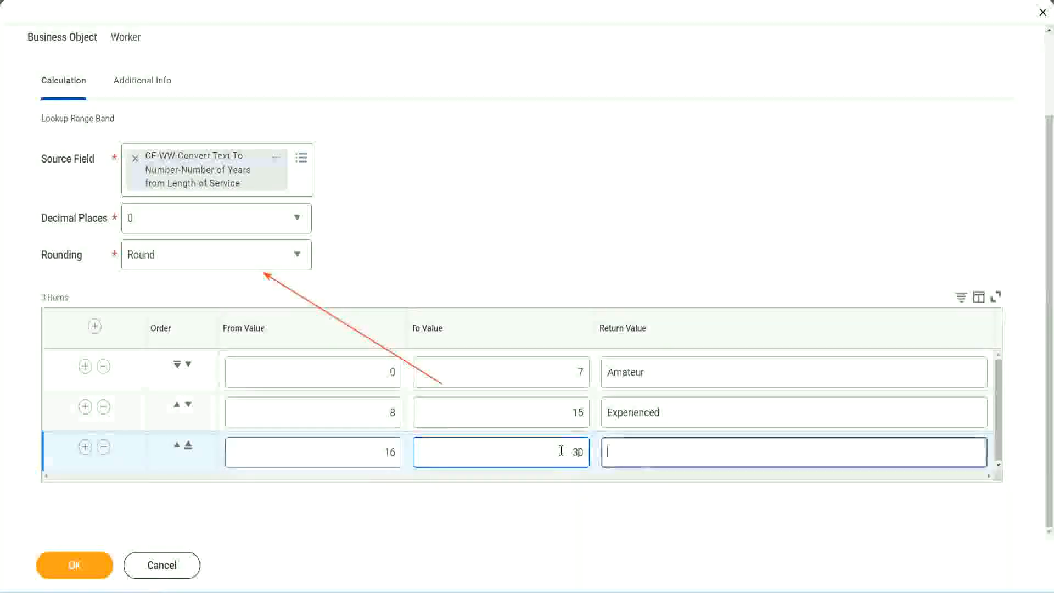
type("L")
key("BackSpace")
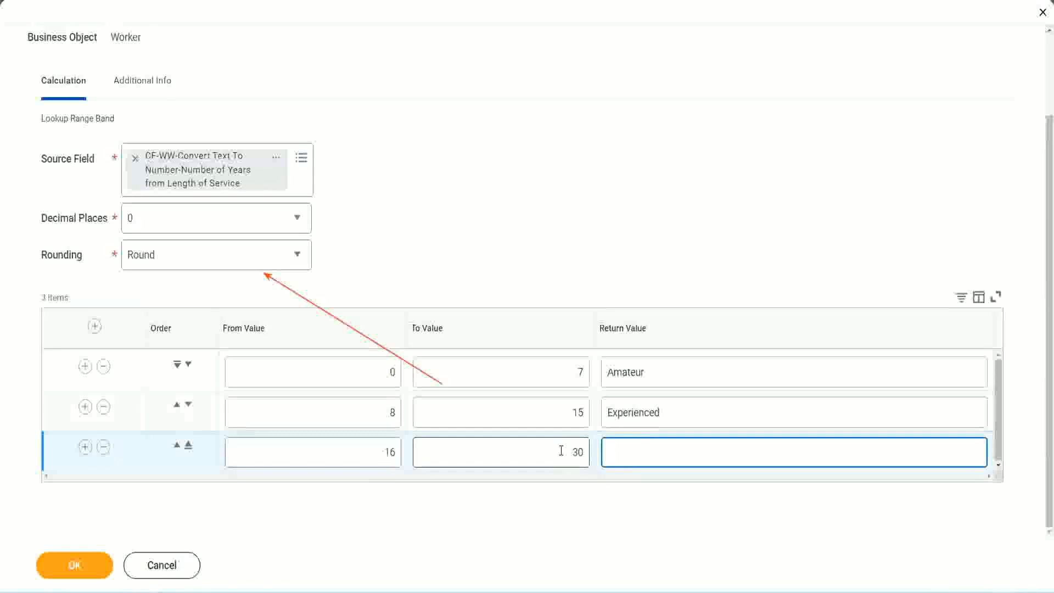
type("Senior")
Step: Add a fourth range row with From Value 31, To Value 1000 and Return Value Legend
left_click(85, 447)
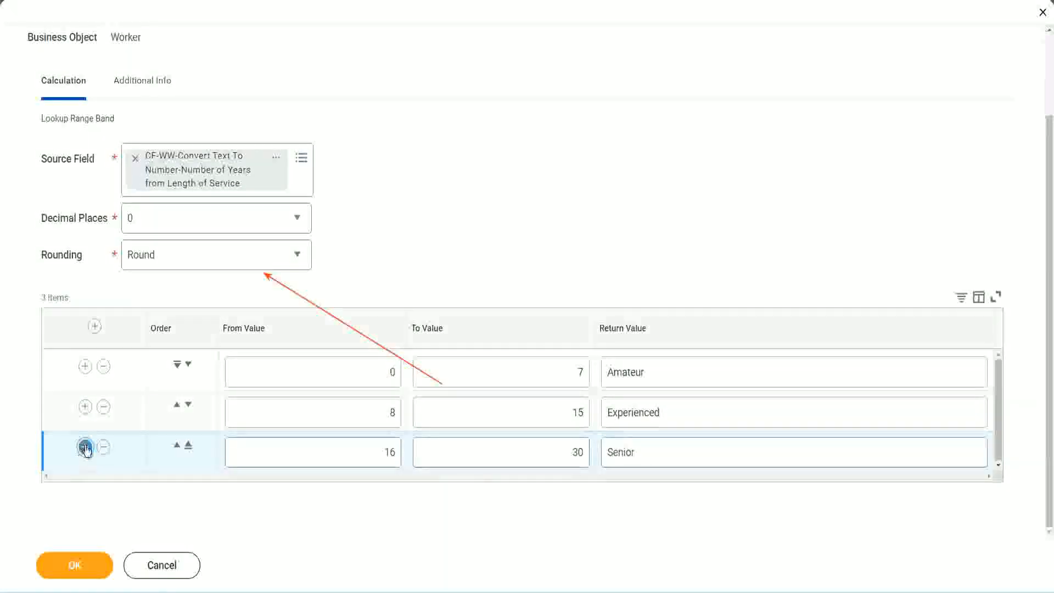
left_click(354, 446)
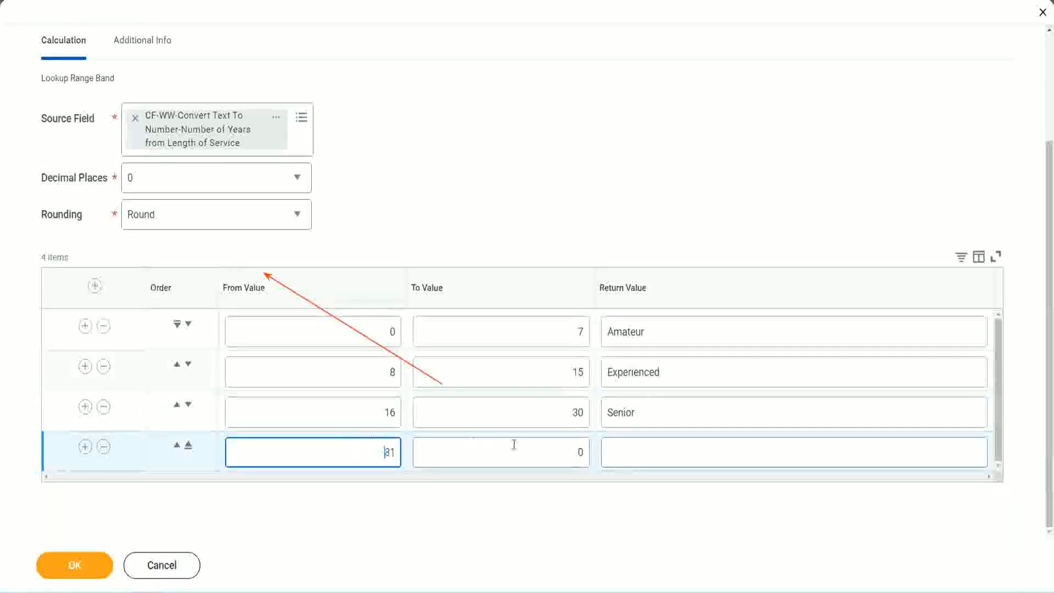
left_click(567, 452)
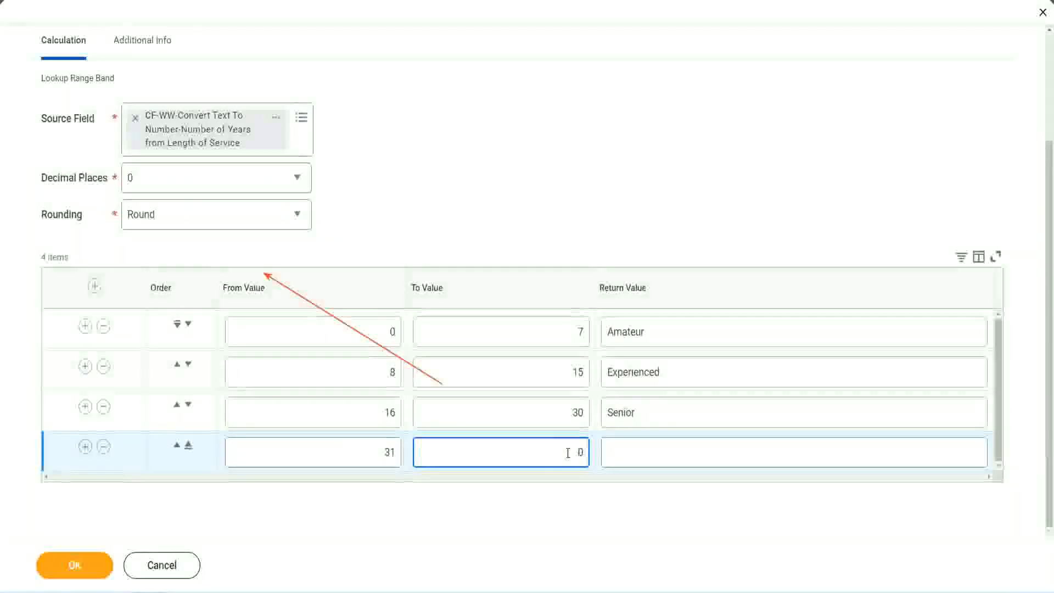
type("1000")
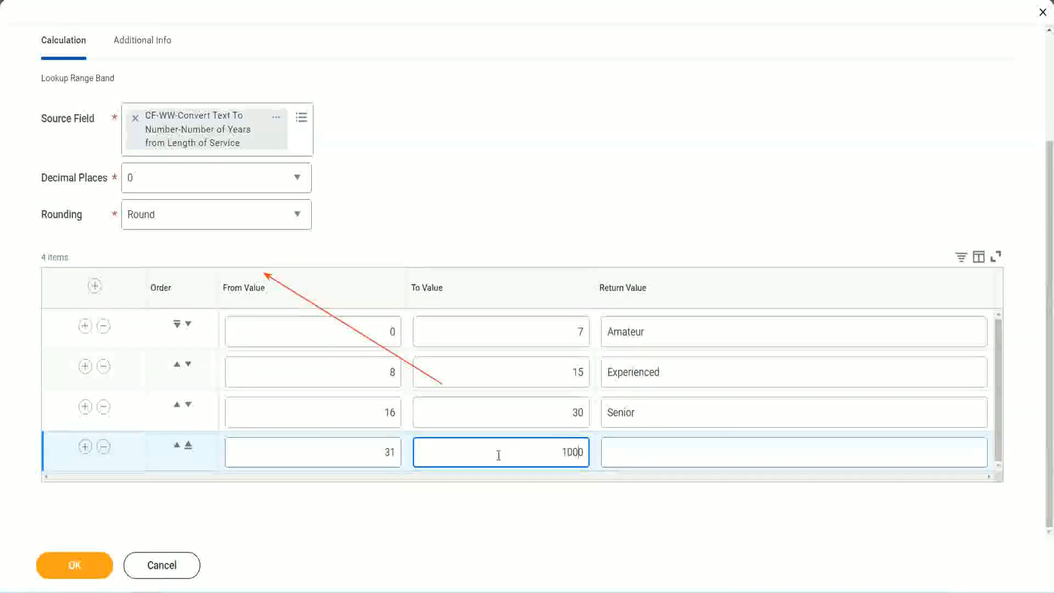
left_click_drag(548, 445, 596, 447)
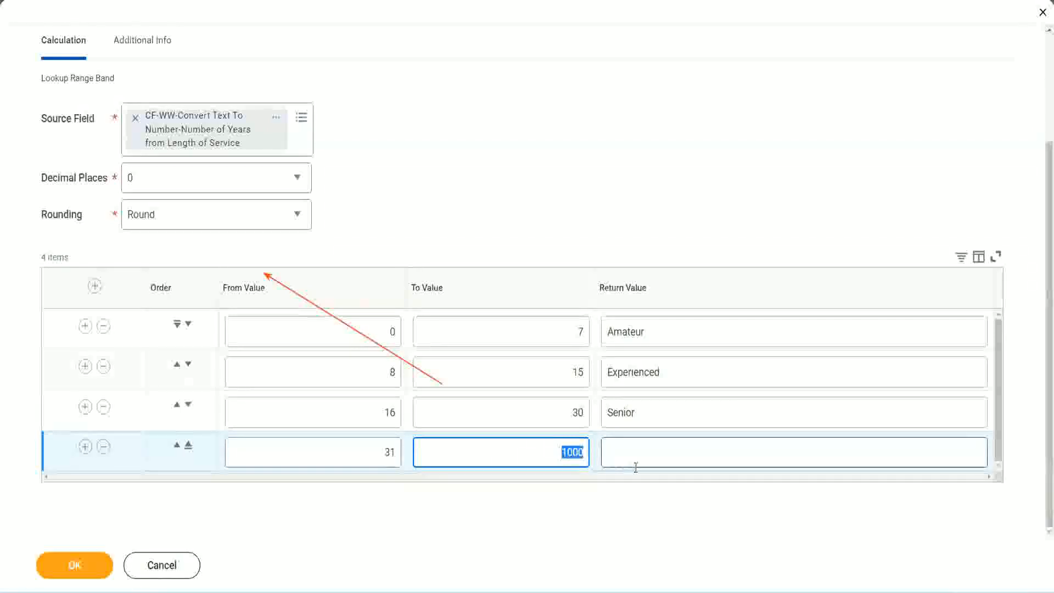
left_click(558, 449)
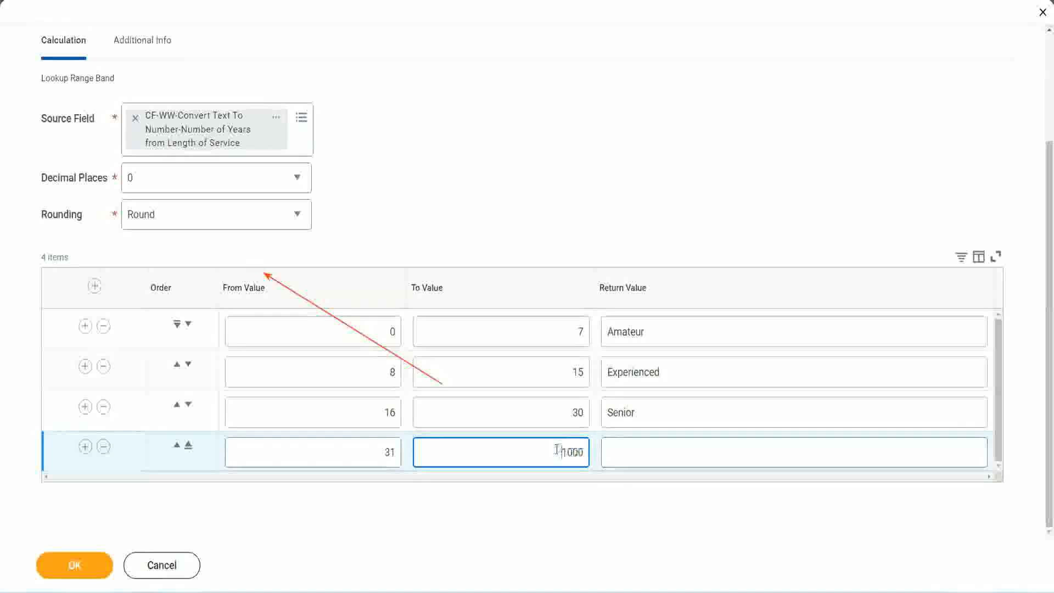
left_click_drag(553, 450, 591, 450)
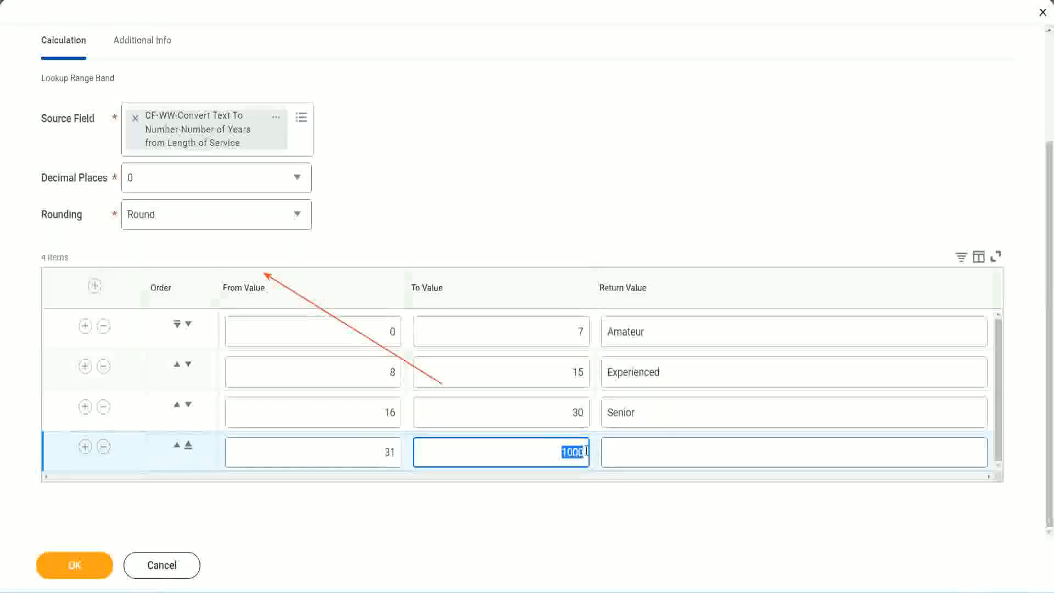
left_click(658, 452)
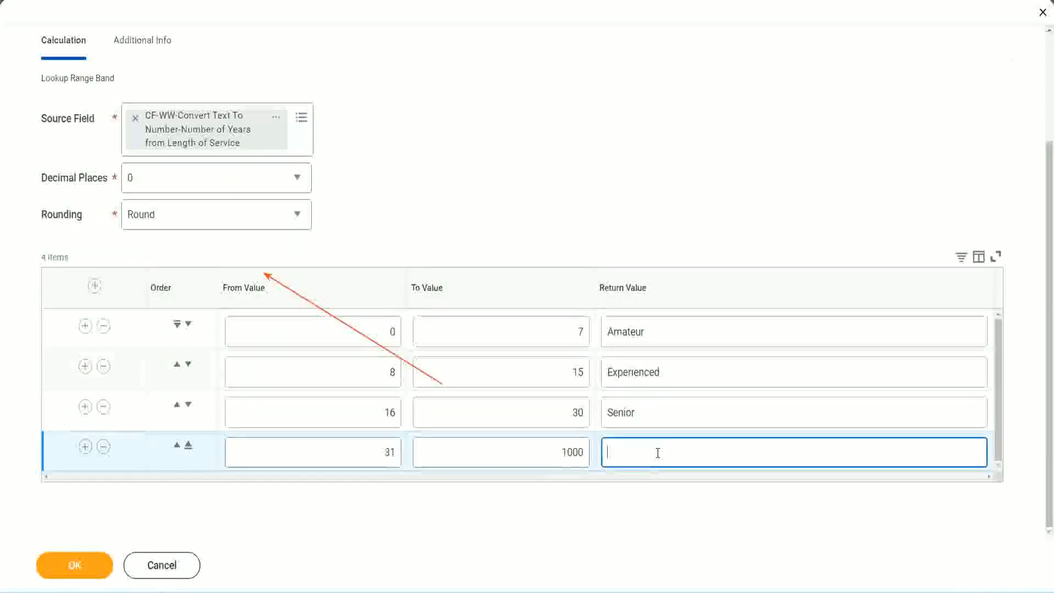
type("Legend")
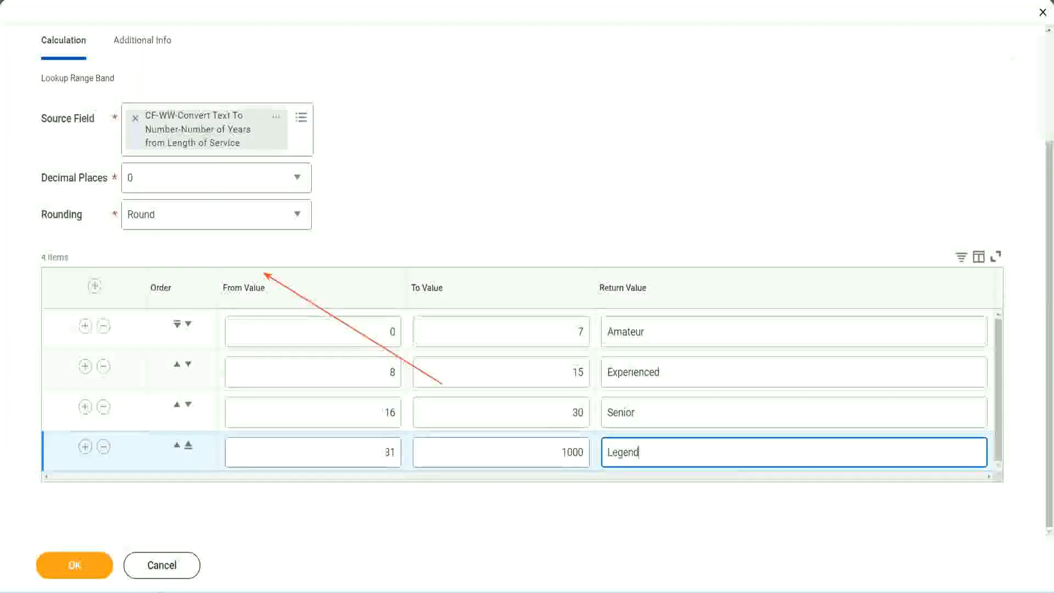
Step: Review the From, To and Return Values of the four experience bands in the range table
left_click(492, 185)
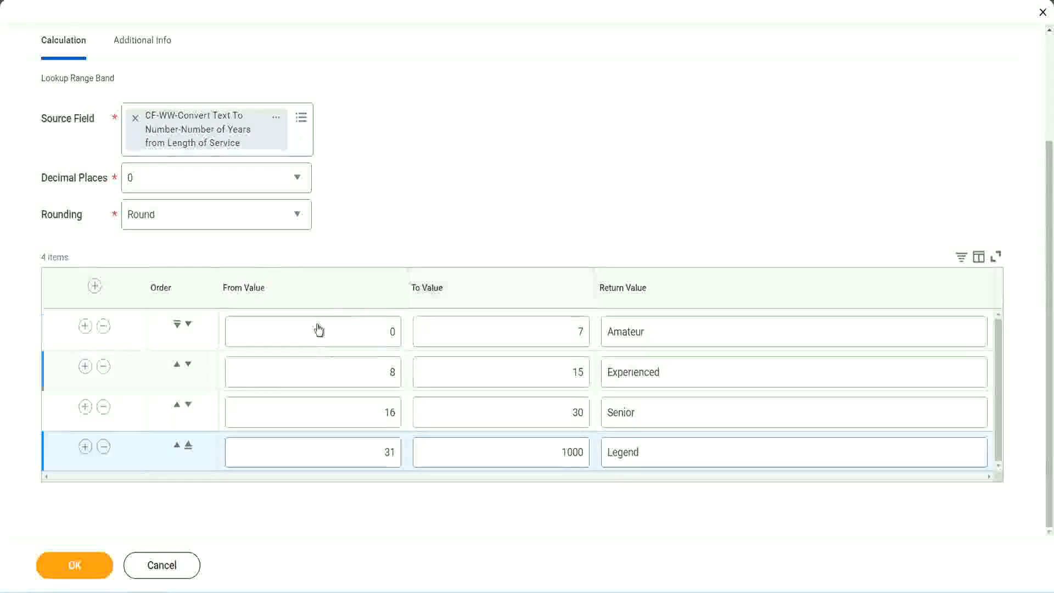
left_click(685, 329)
left_click(681, 373)
left_click(667, 412)
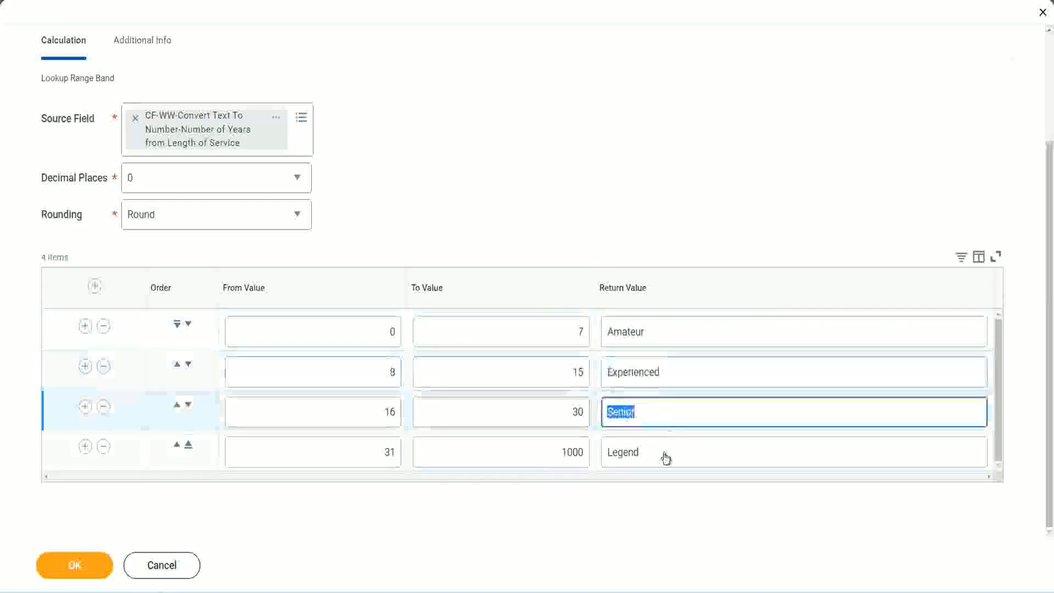
left_click(666, 453)
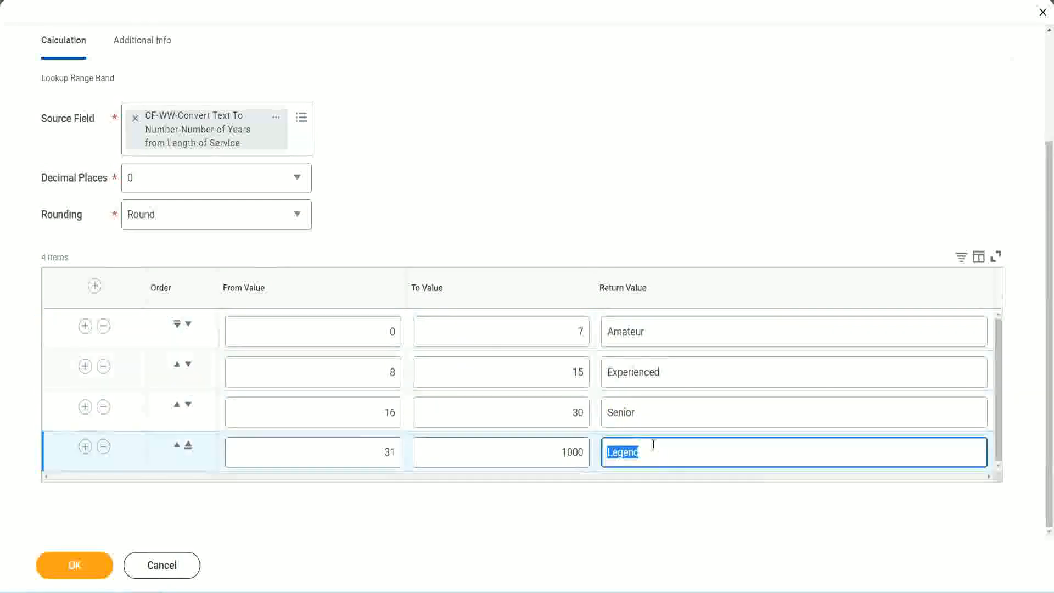
left_click(337, 335)
left_click(540, 324)
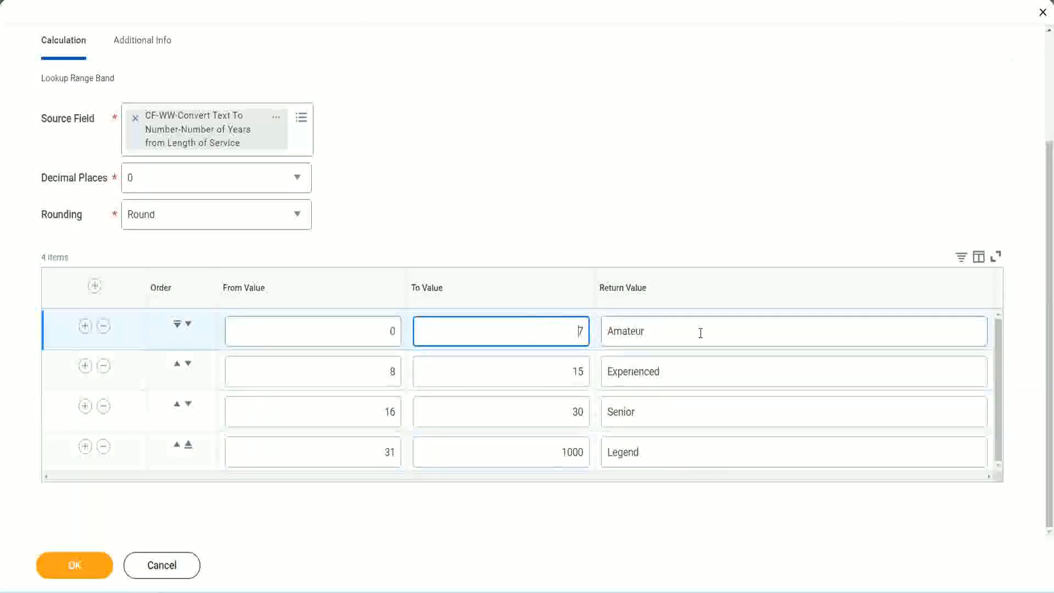
left_click(697, 331)
left_click(683, 371)
left_click(671, 413)
left_click(663, 452)
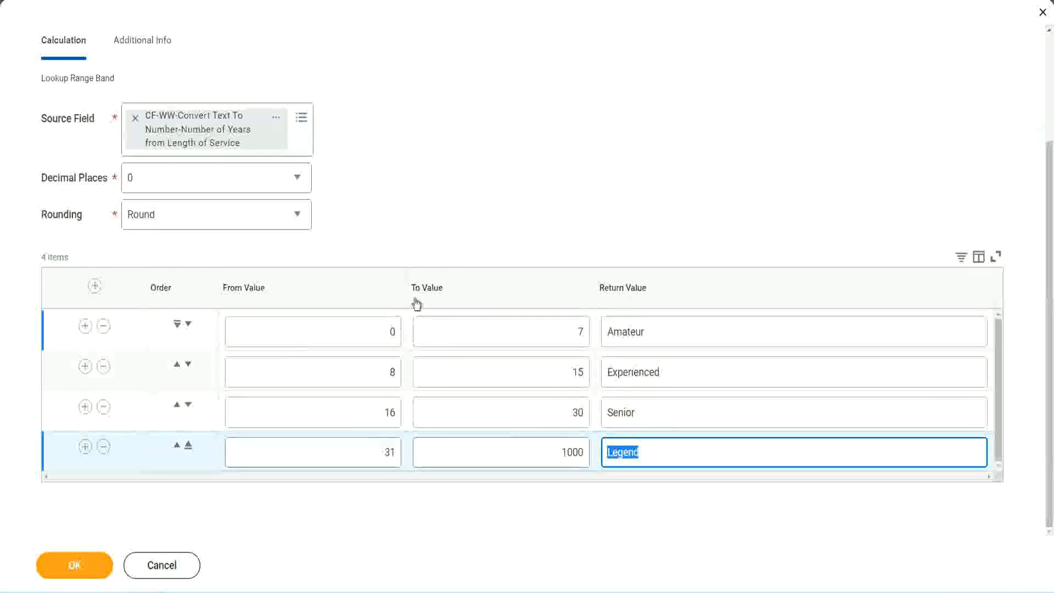
left_click(491, 237)
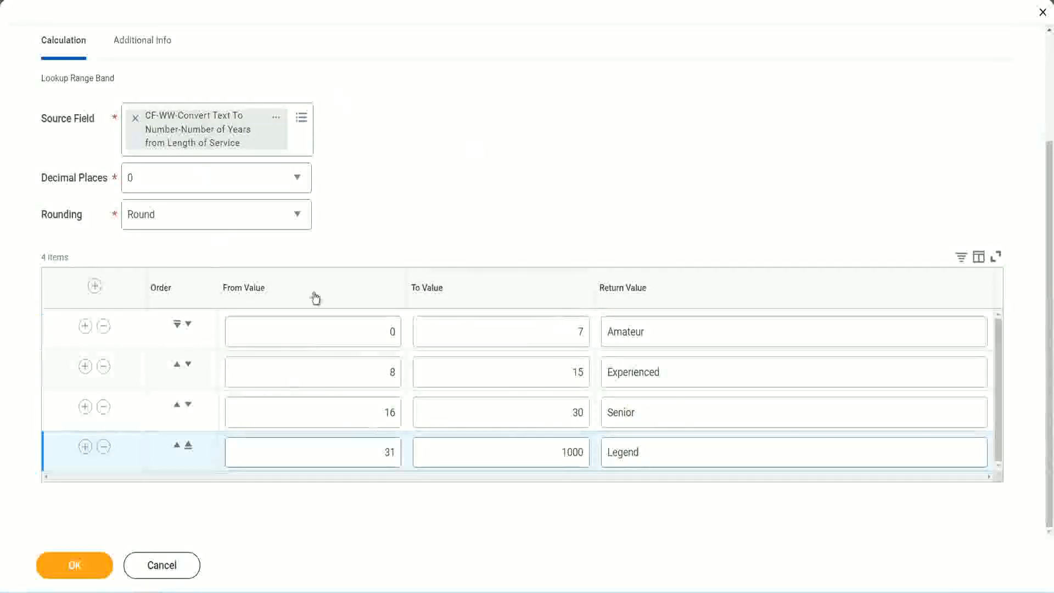
Step: Save the Lookup Range Band calculated field and copy its name from the save confirmation
left_click(73, 564)
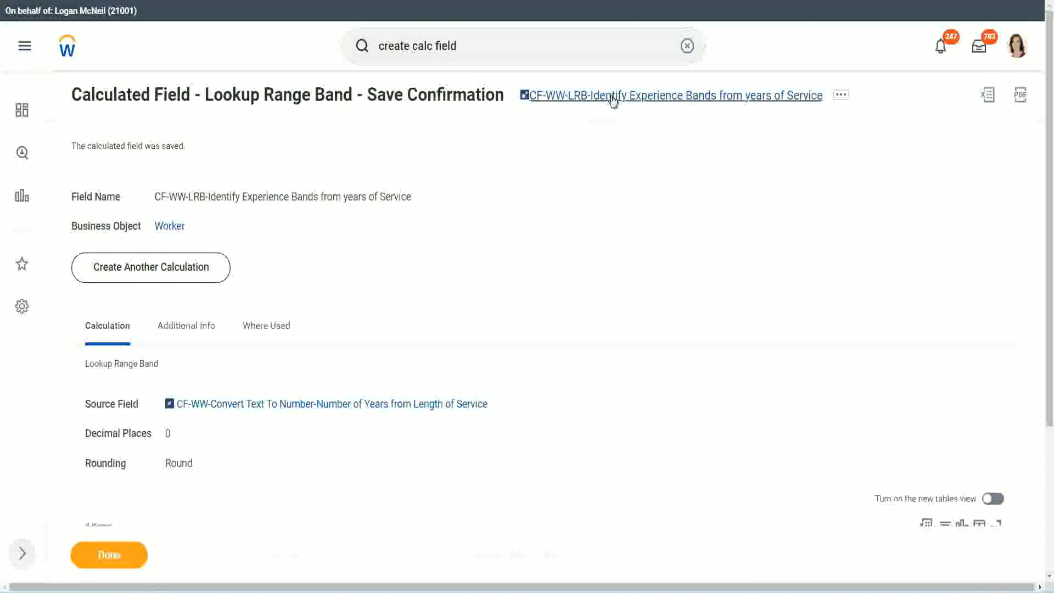
right_click(609, 104)
left_click(625, 160)
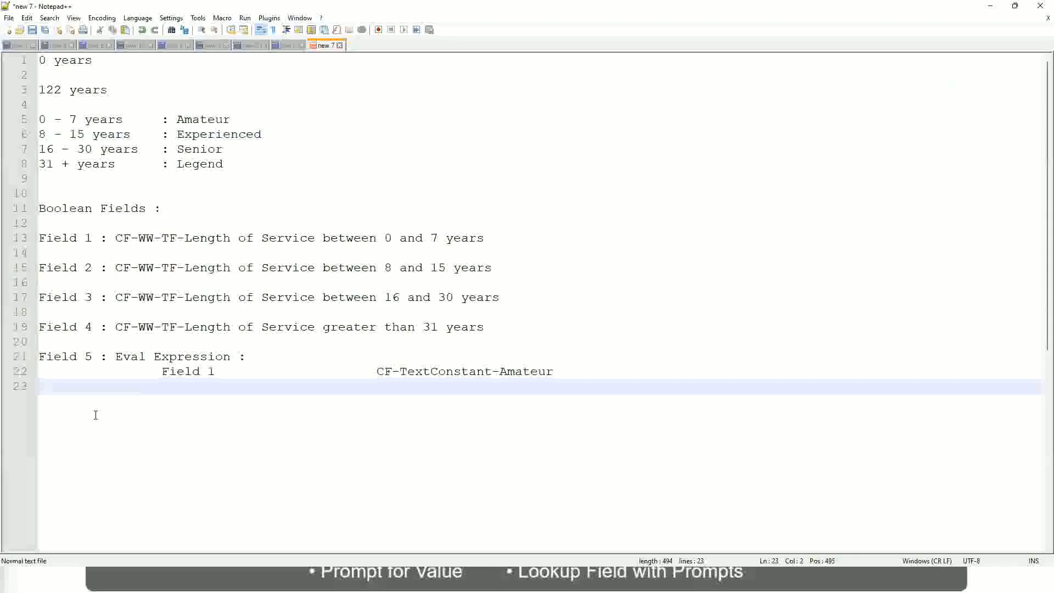
Step: Note the amount 10,000 USD on a new line, a few blank lines below the Eval Expression notes
key("Return")
key("Return")
key("Return")
key("Left")
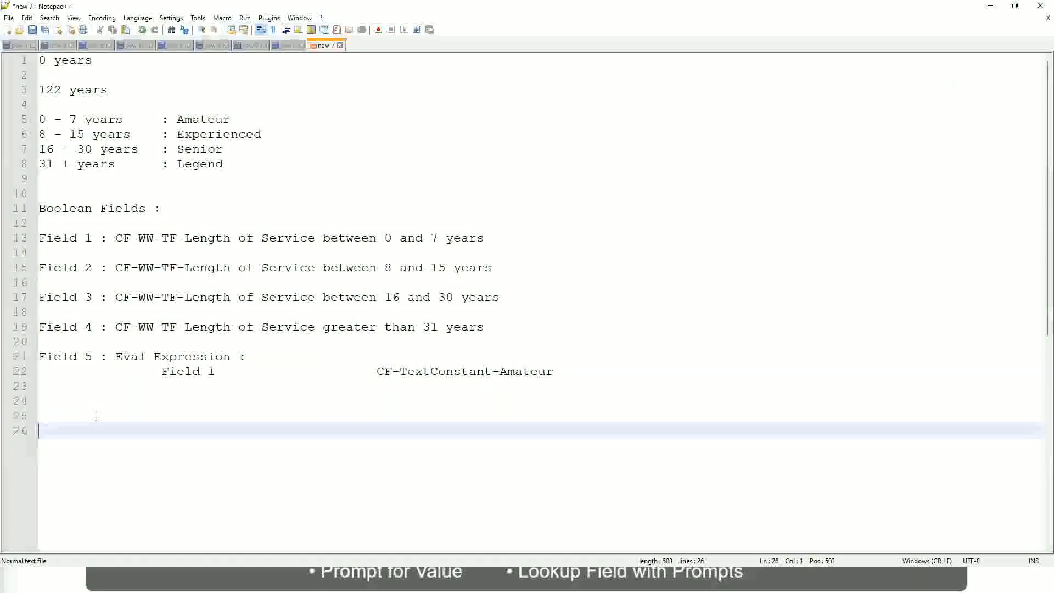
type("10,000 USD")
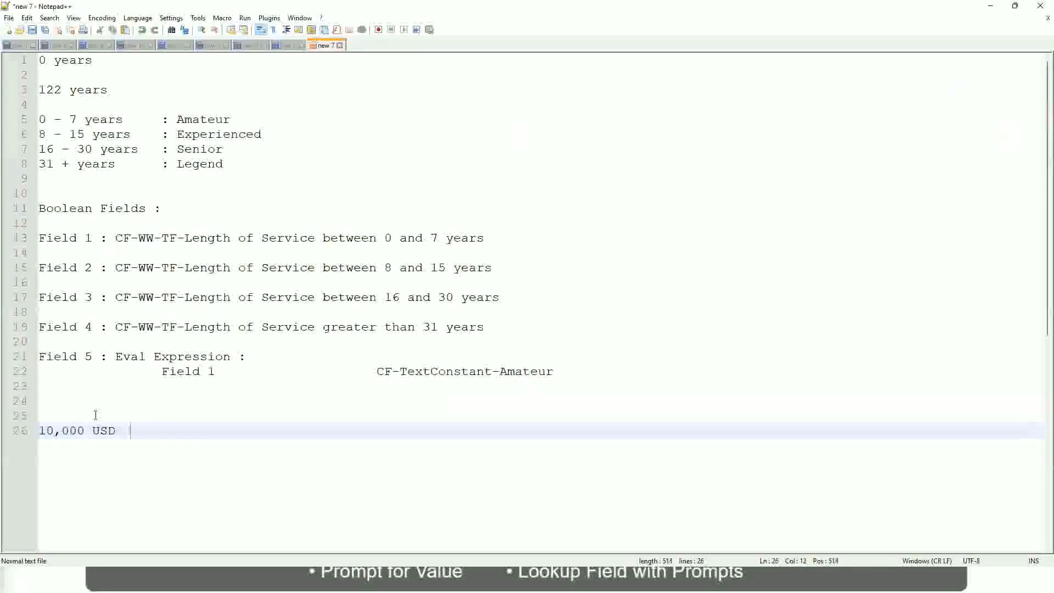
Step: Add the amount 1,000,000 USD on the same line, spaced well apart from 10,000 USD
key("Tab")
key("Tab")
key("Tab")
key("Tab")
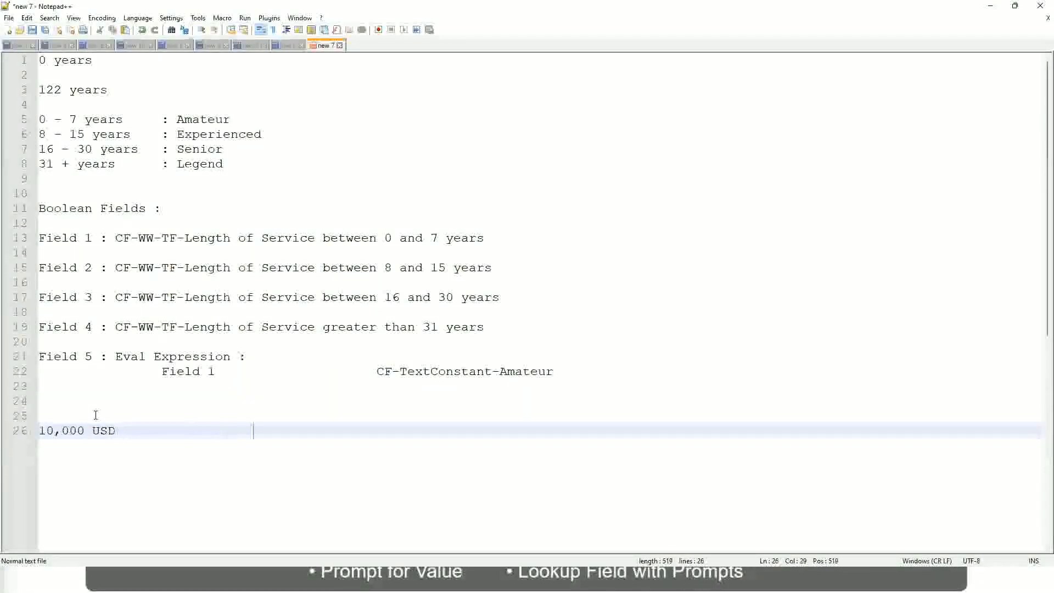
type("1,00")
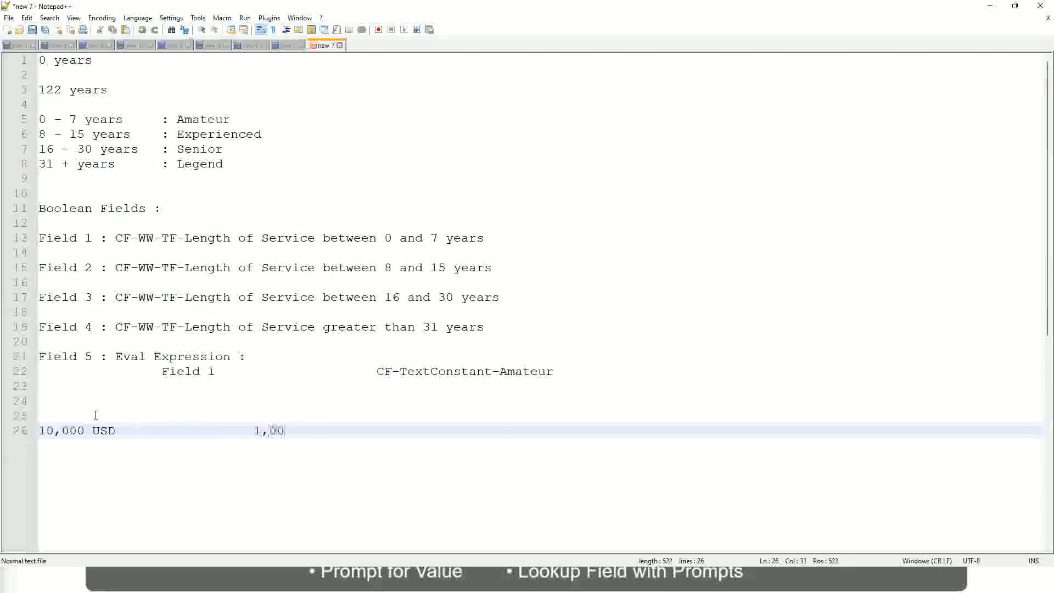
type("0,000")
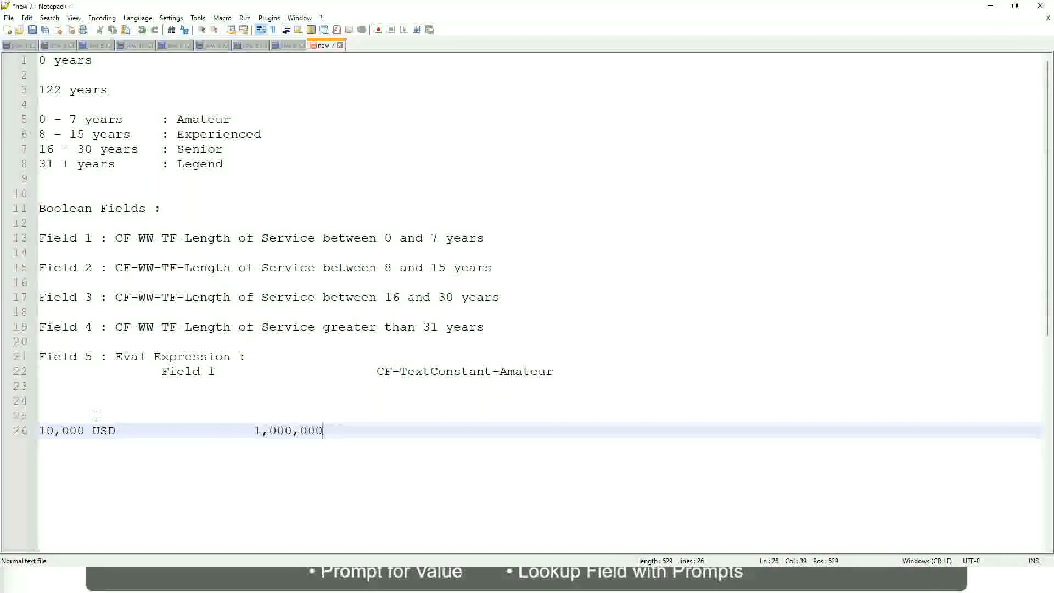
key("Left")
key("Left")
key("Left")
key("Left")
key("Left")
key("Left")
key("Left")
key("Left")
key("Right")
key("Right")
key("Right")
key("Right")
key("Right")
key("Right")
key("Right")
key("Right")
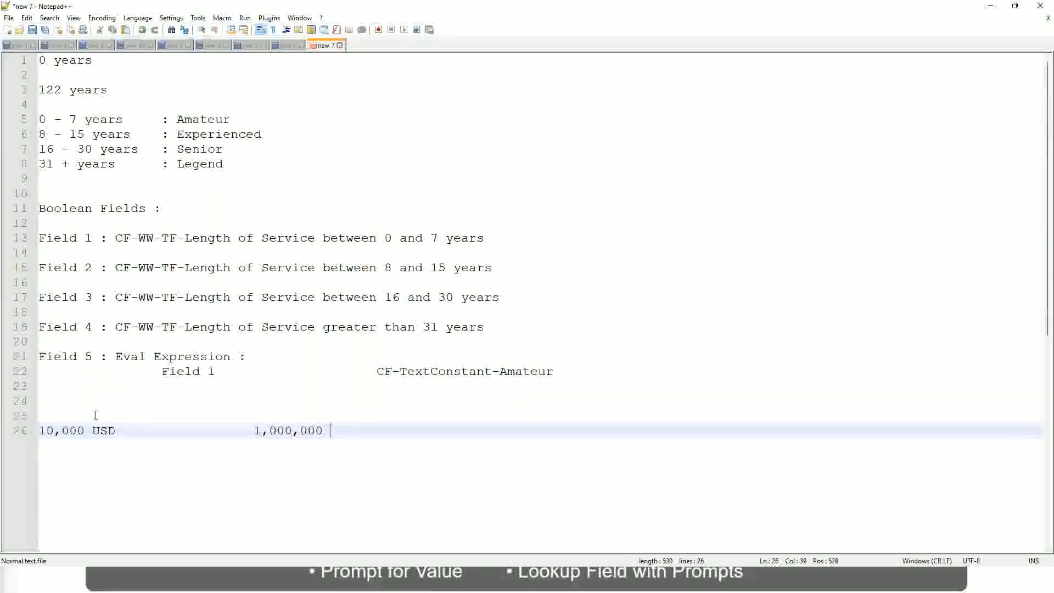
type("USD")
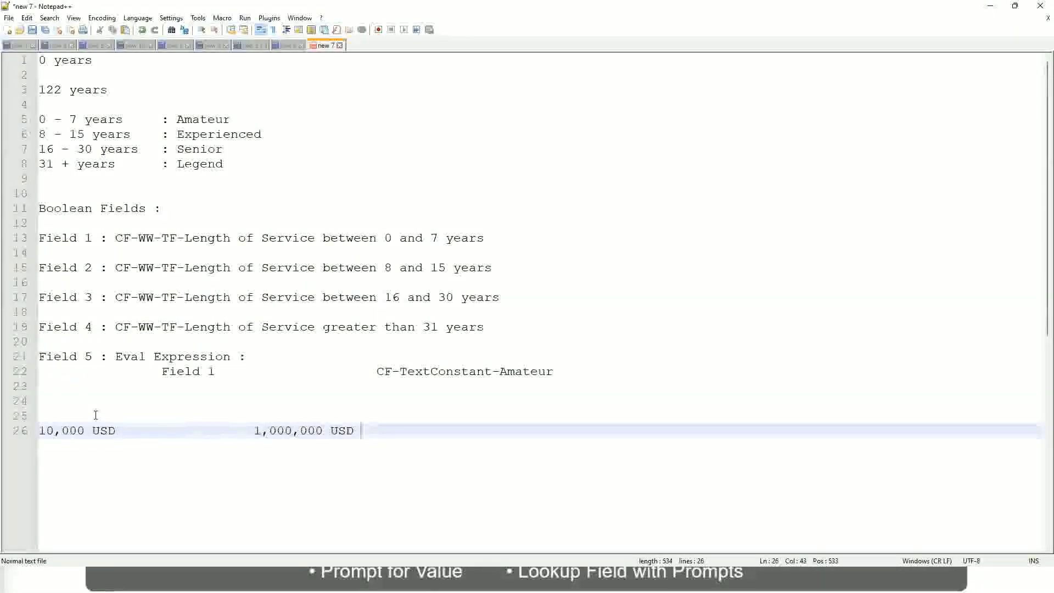
Step: Leave a blank line below the USD amounts and add the range note "10 - 50,000 : Low"
key("Return")
key("Return")
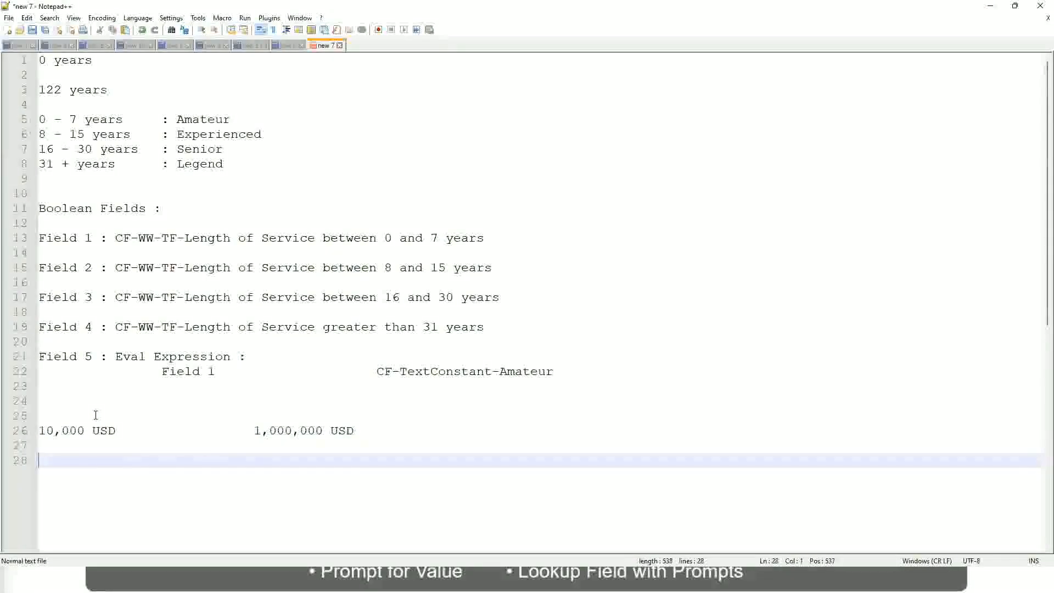
type("10 - 50,000")
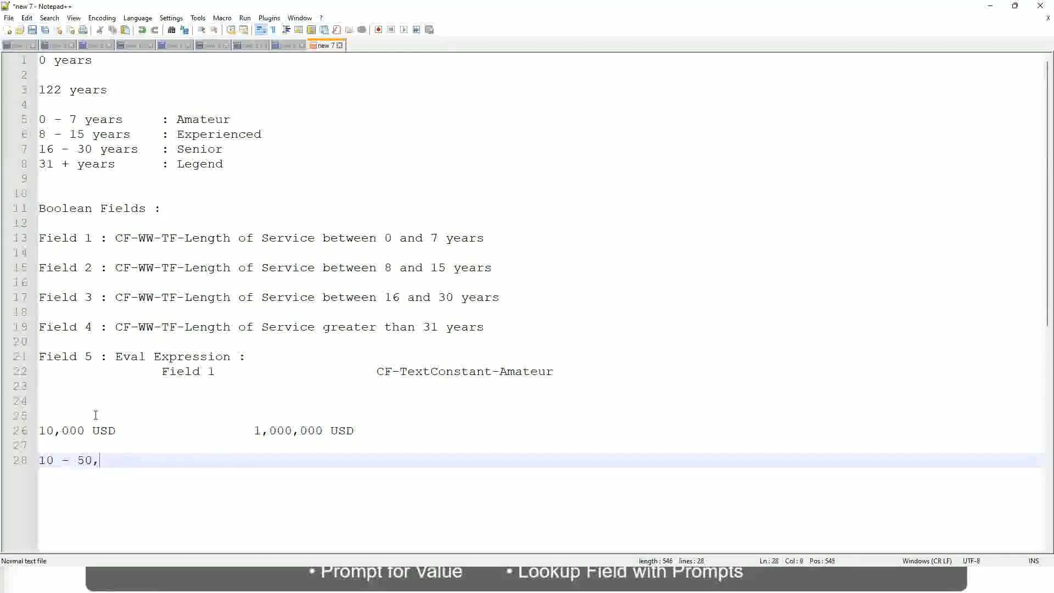
key("Tab")
key("Tab")
key("Tab")
key("Tab")
type(": Low")
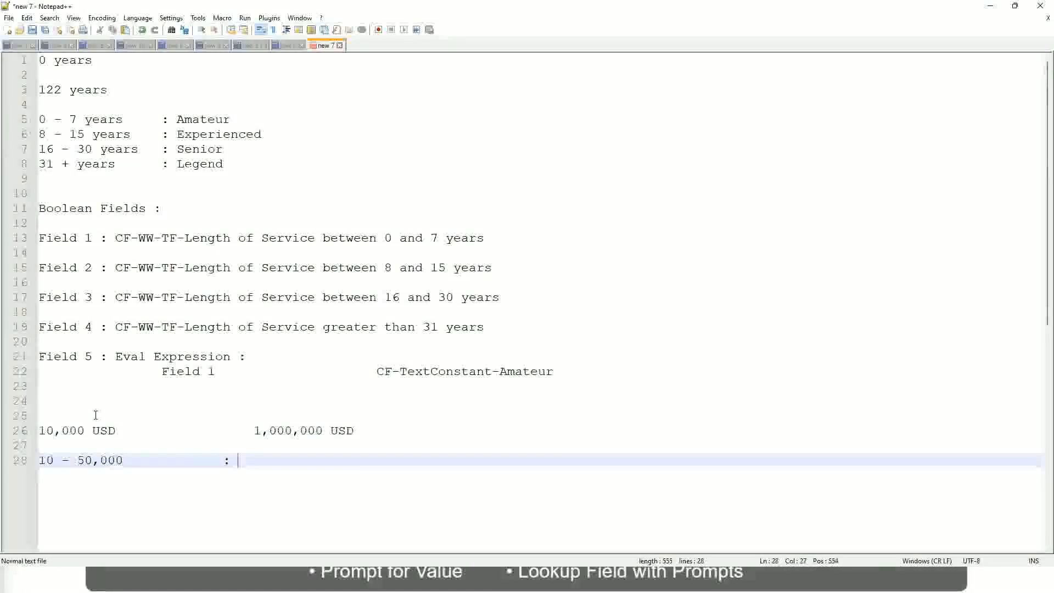
Step: Add the range note "50,001 - 150,000 : Medium" directly below the Low range, with the colons aligned
key("Return")
key("Return")
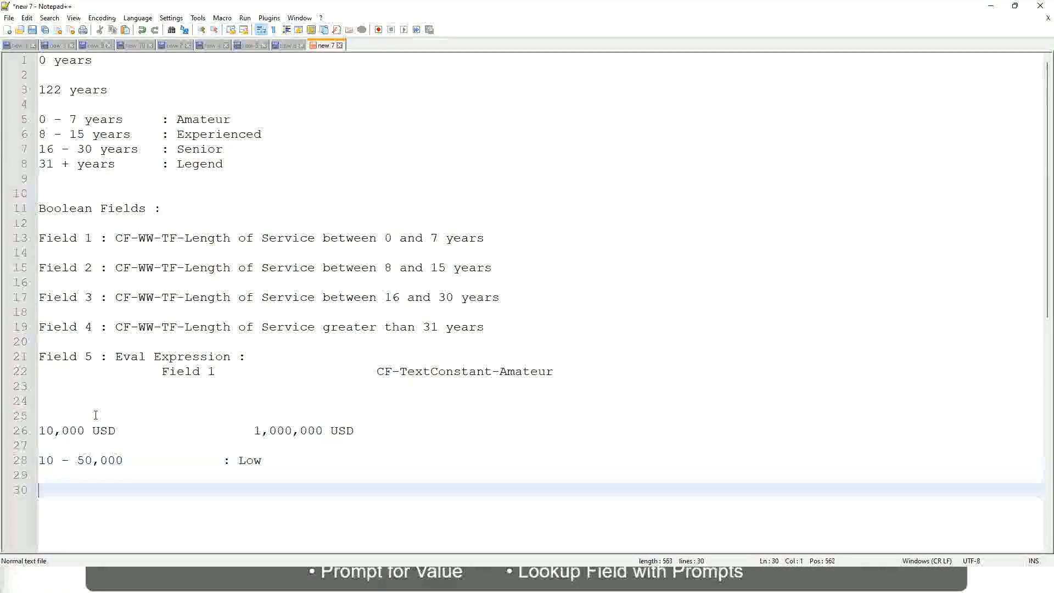
key("Up")
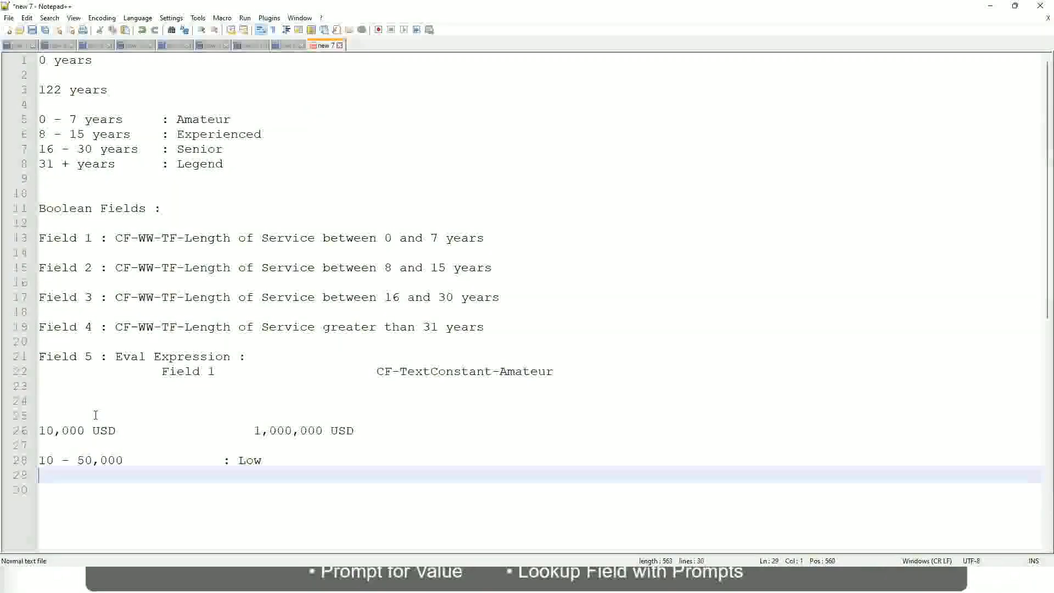
type("50,001 ")
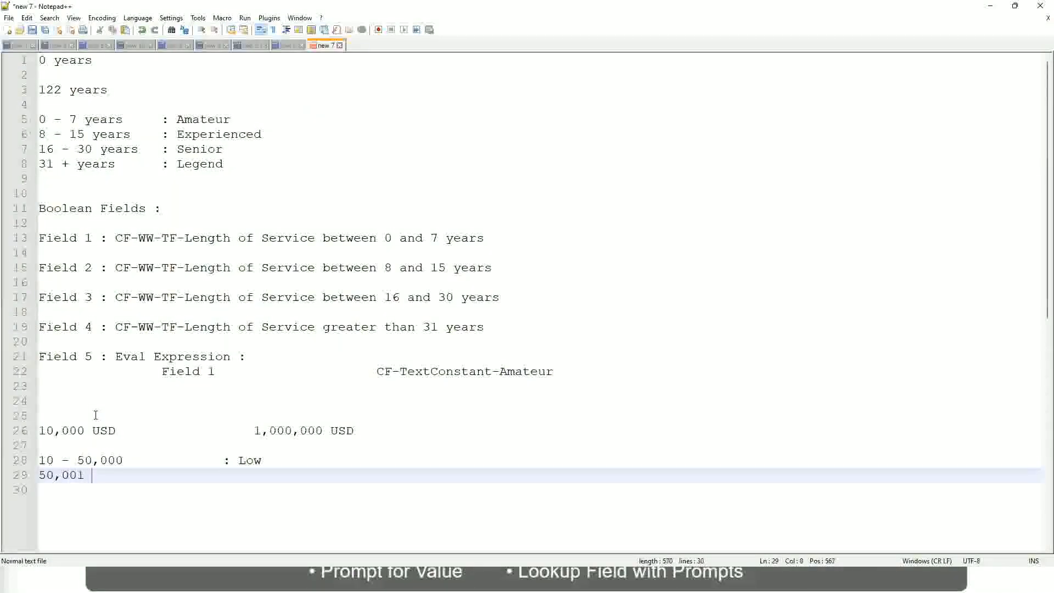
type("- 150,000")
key("Tab")
key("Tab")
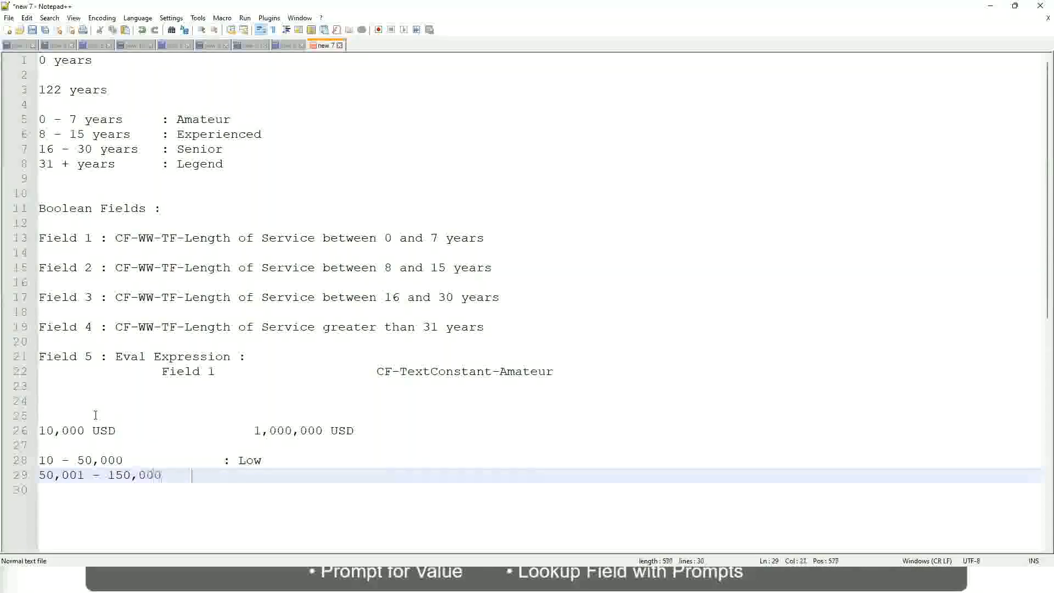
type(": Med")
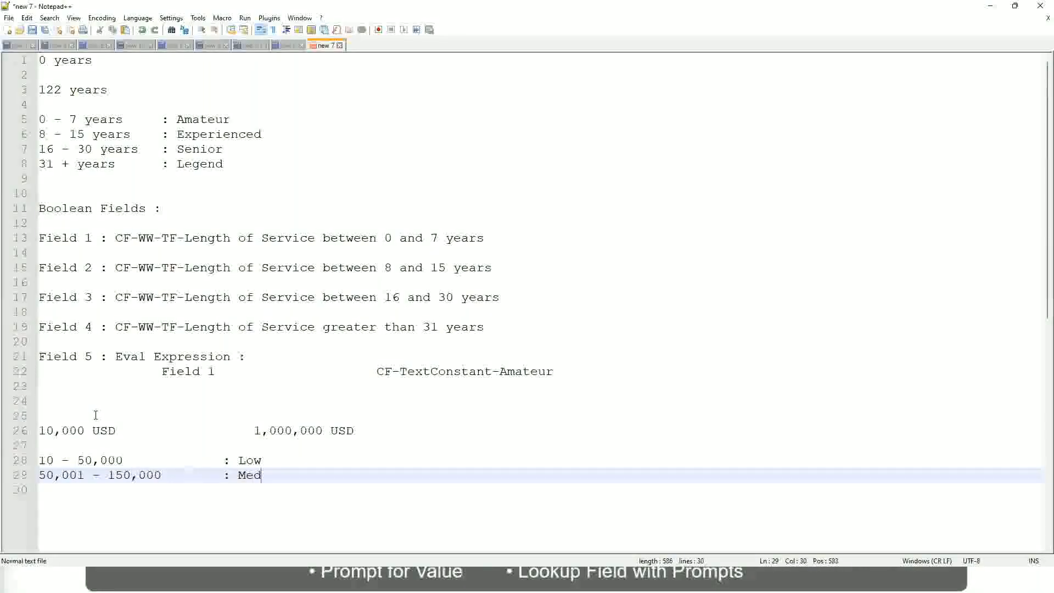
type("ium")
Step: Add the range note "> 150,000 : High" directly below the Medium range, with the colons aligned
key("Return")
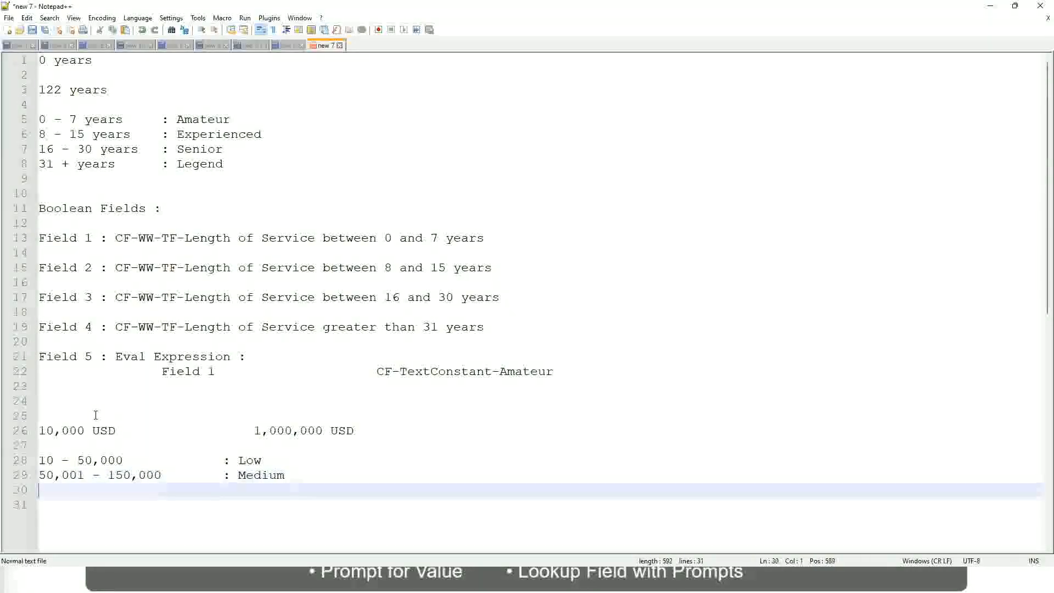
type("> ")
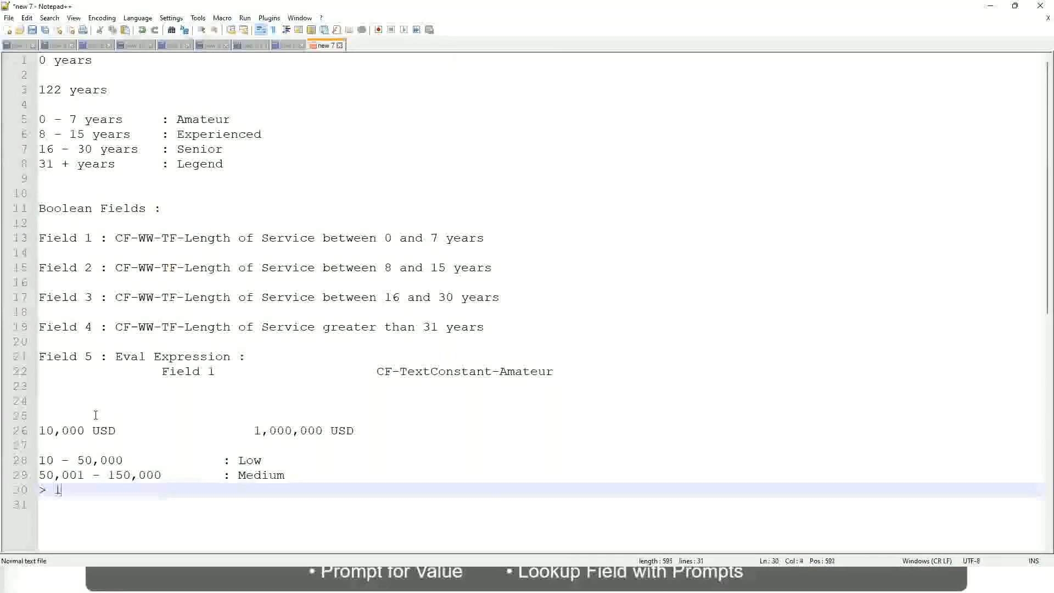
type("150,000")
key("Tab")
key("Tab")
key("Tab")
key("Tab")
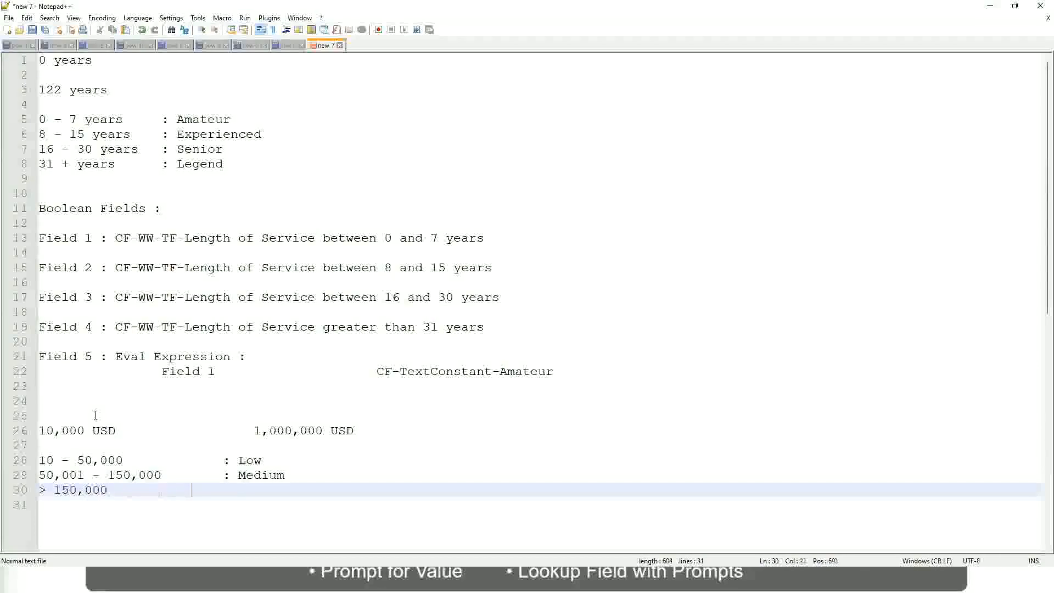
type(": High")
Step: Review the two USD amounts against the Low, Medium and High ranges in the notes
left_click(46, 430)
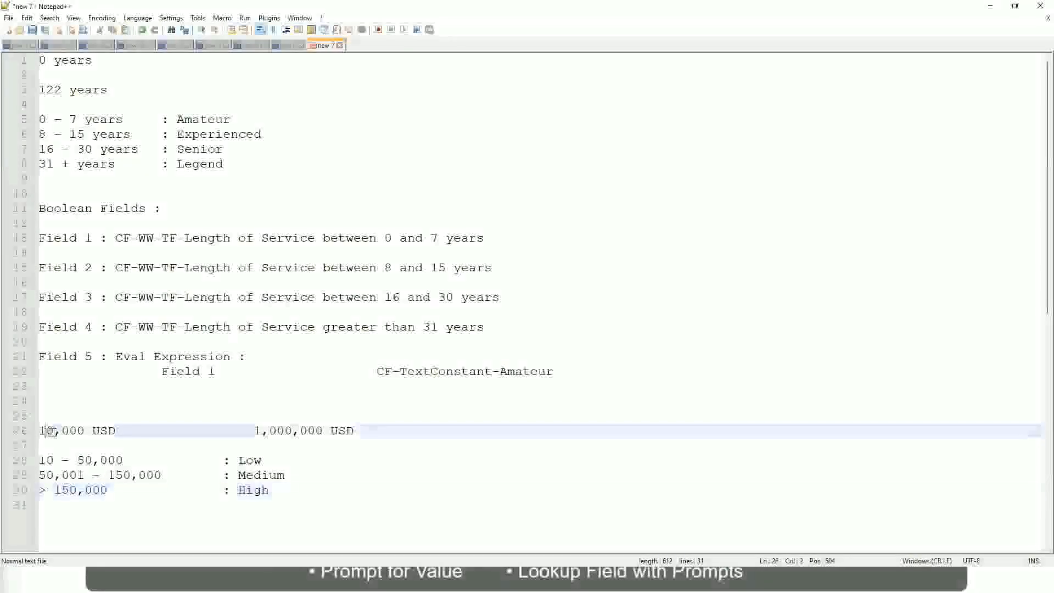
double_click(315, 431)
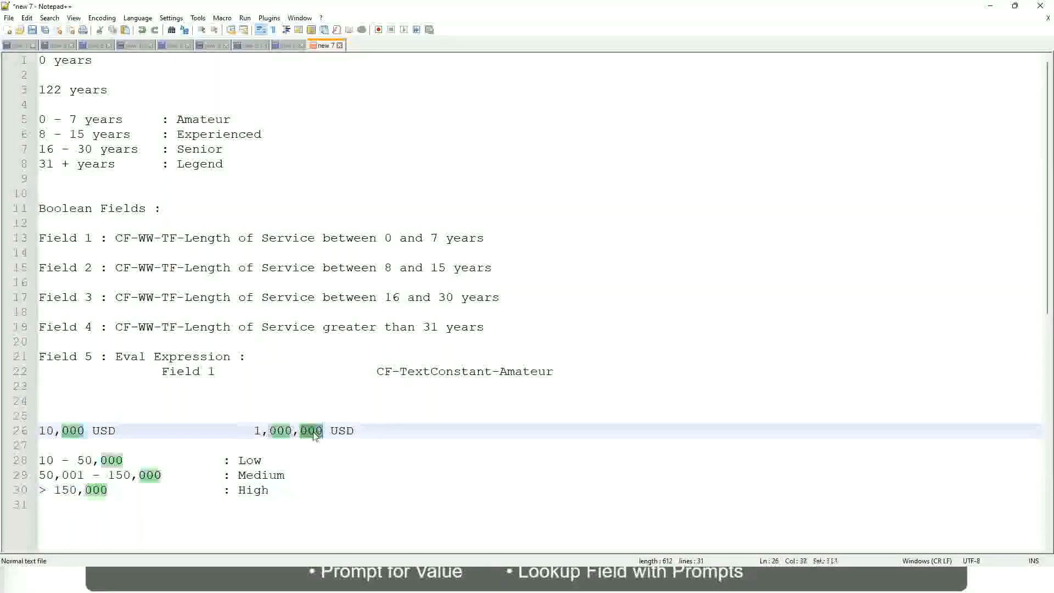
left_click(192, 475)
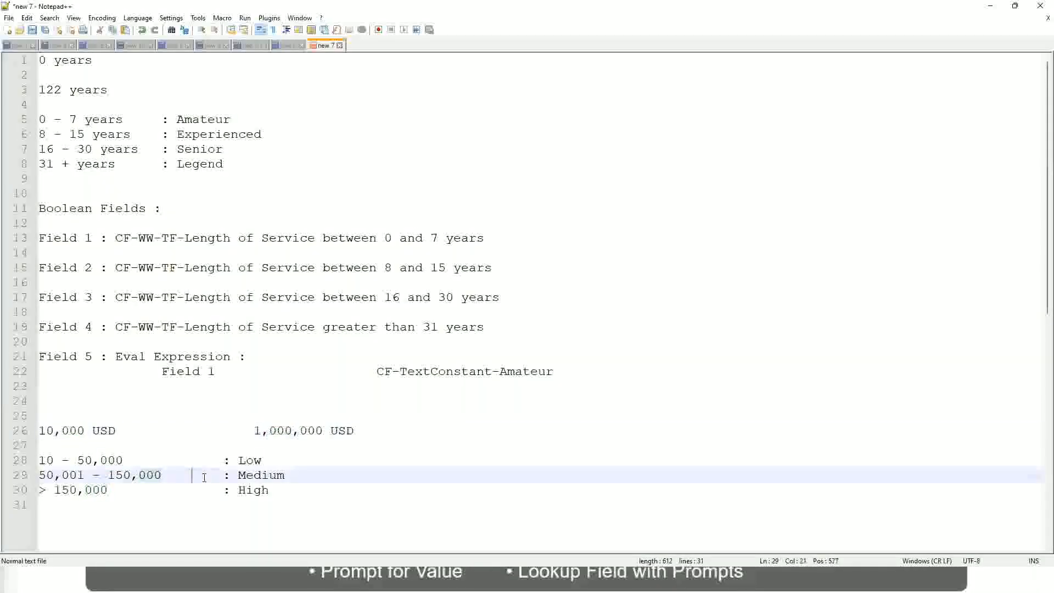
left_click(34, 431)
left_click(325, 432)
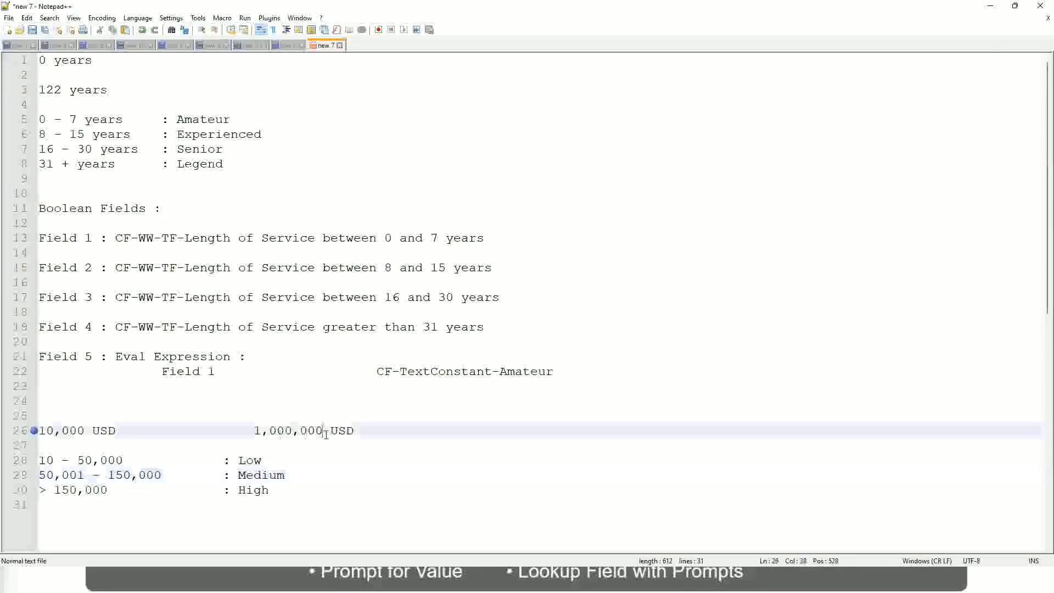
left_click(253, 460)
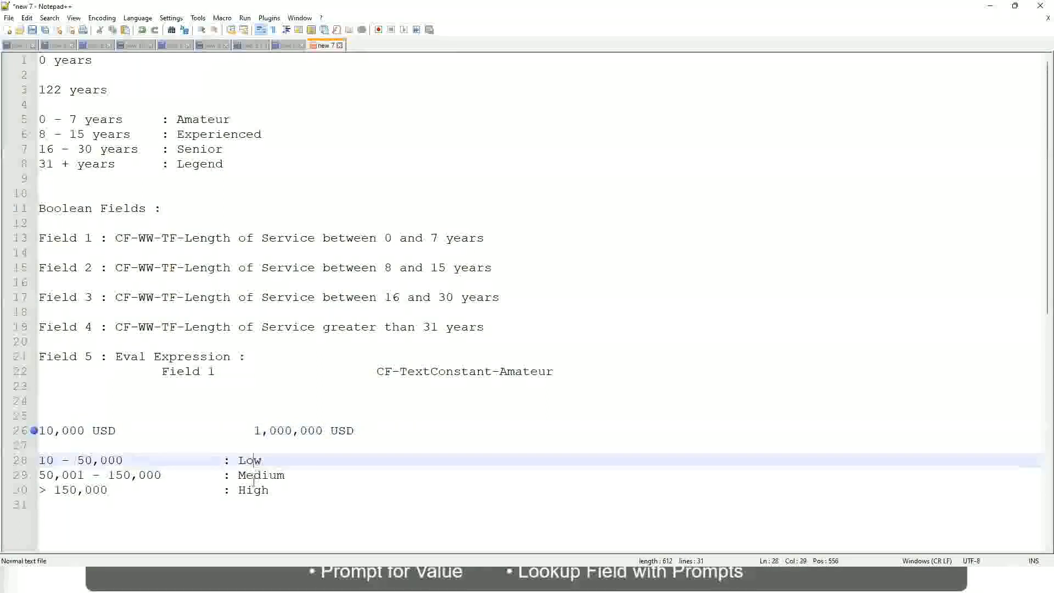
left_click(253, 493)
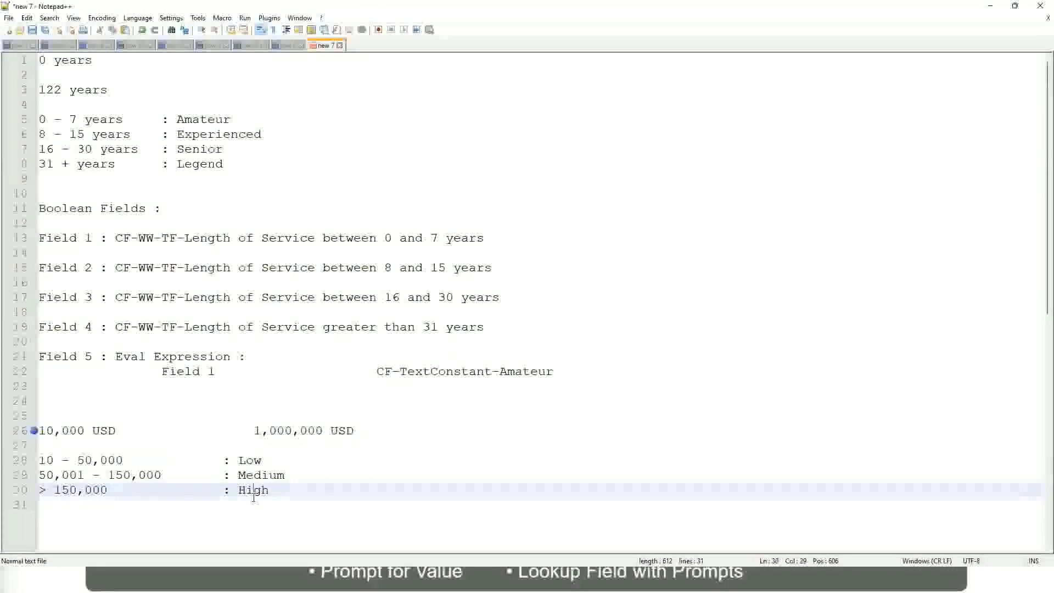
left_click(144, 445)
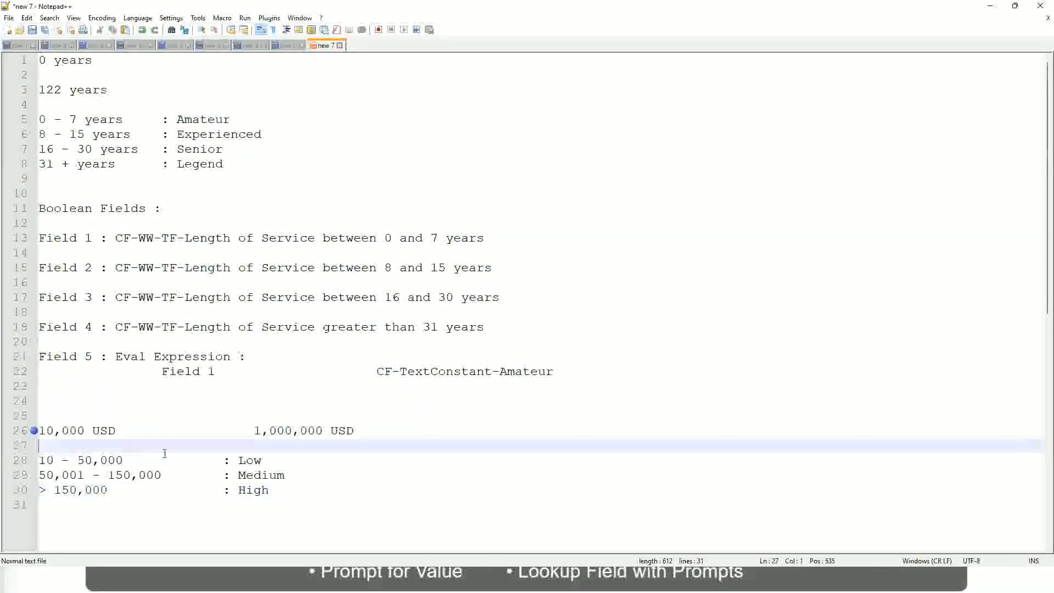
left_click(270, 489)
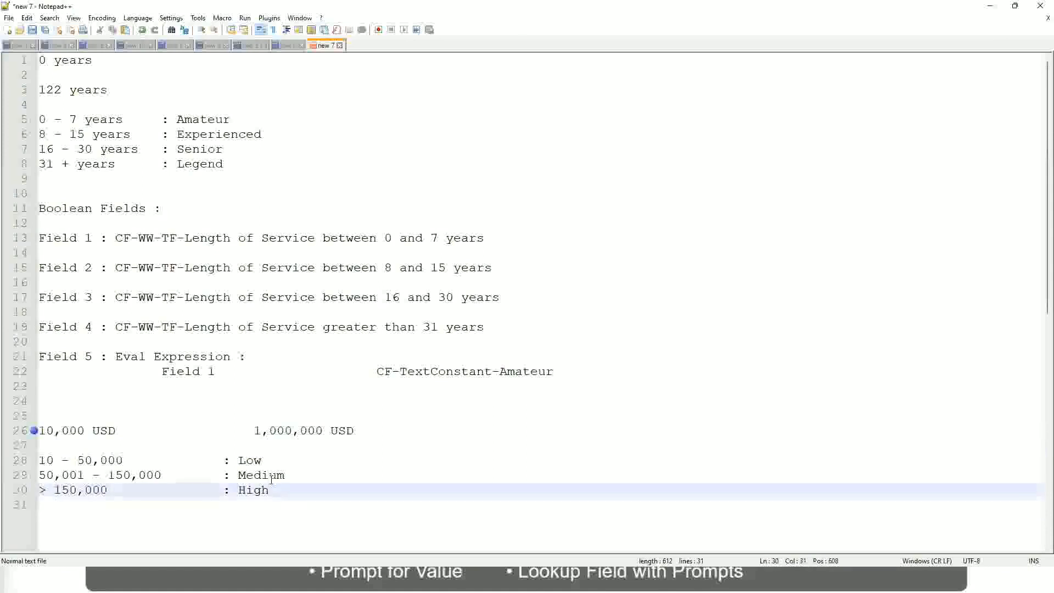